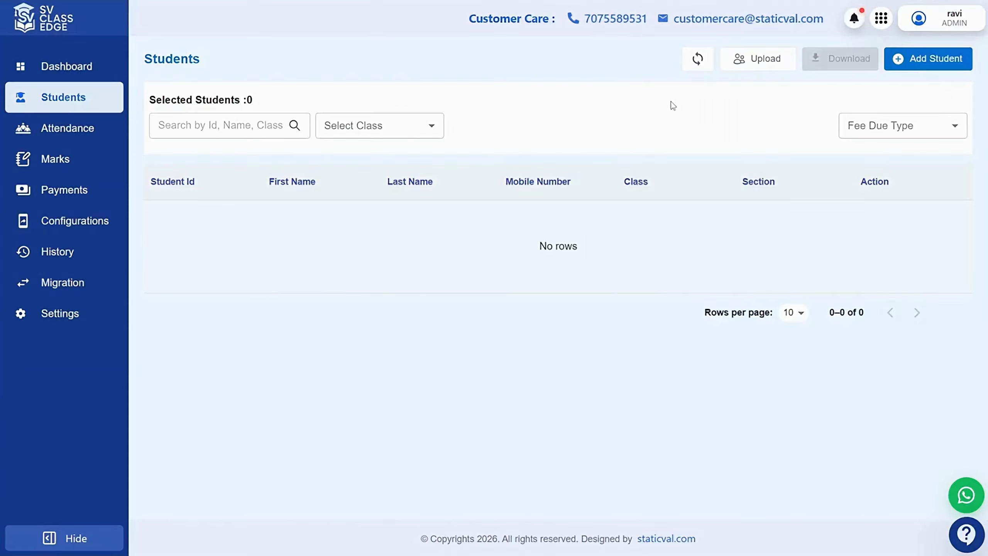
Start a new student entry with ID STU0001 and the student's first and last names
left_click(931, 60)
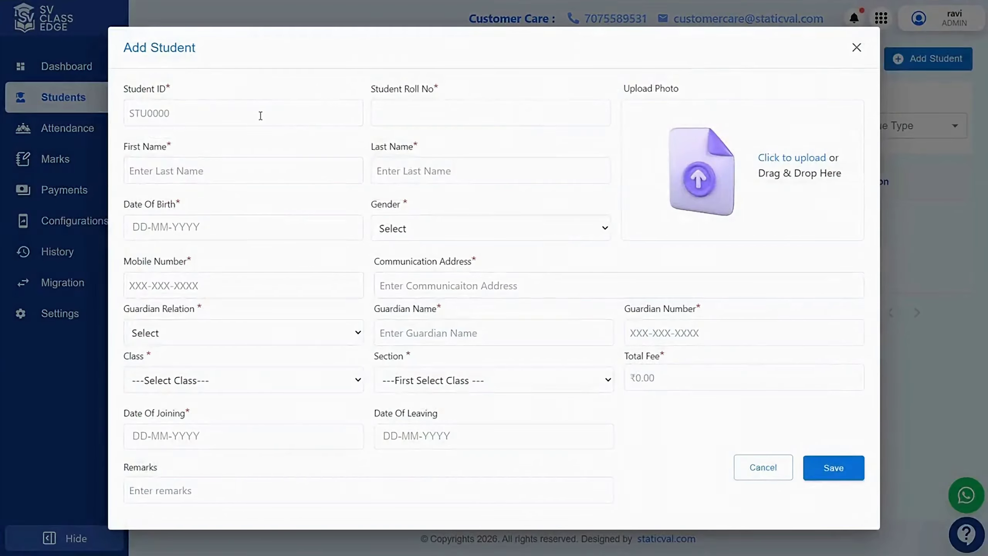
left_click(218, 112)
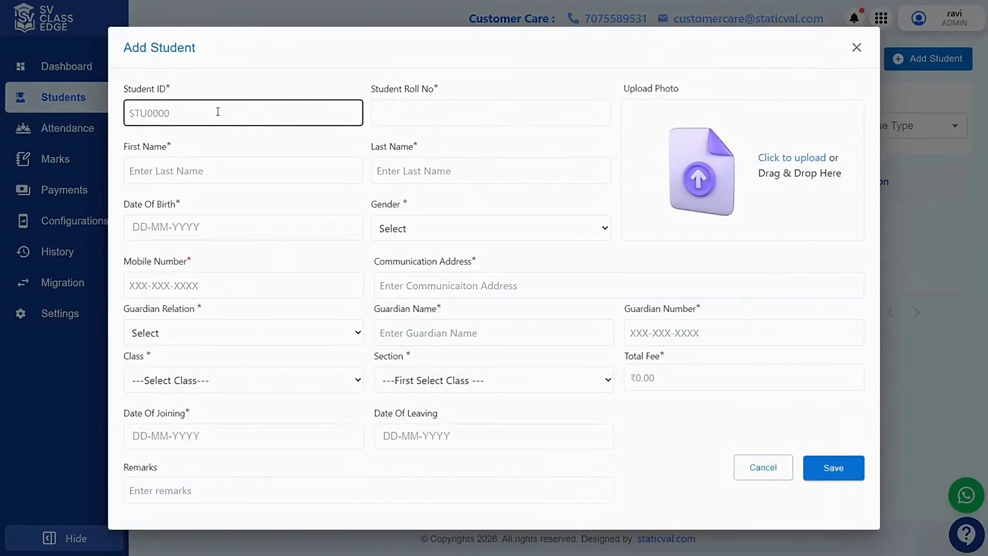
type("S")
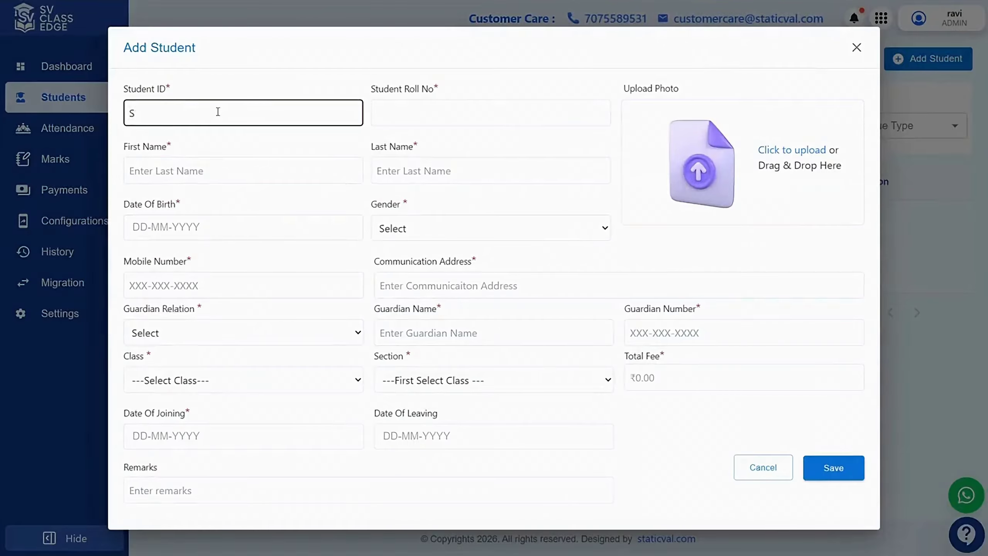
type("TU0001")
left_click(410, 116)
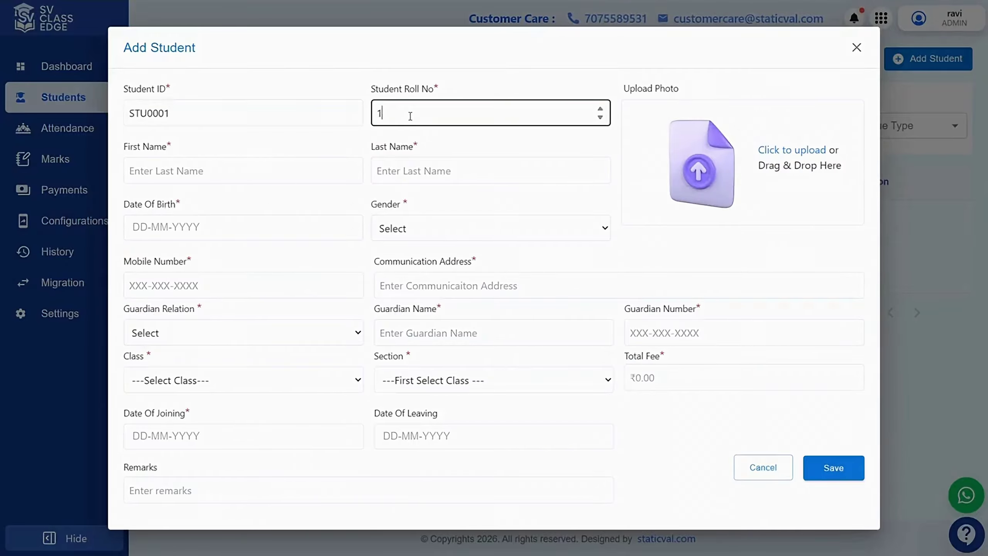
left_click(304, 173)
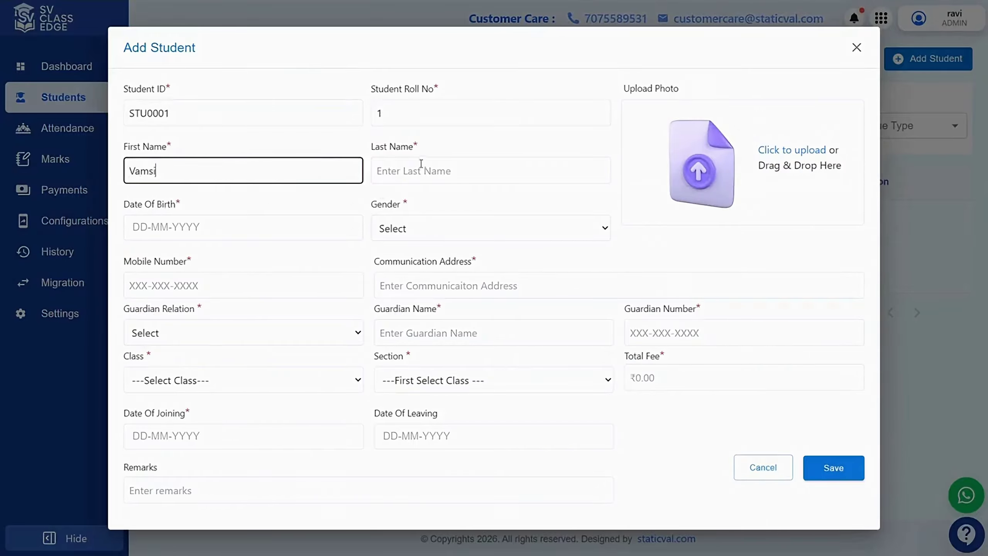
left_click(421, 163)
Set date of birth to day 9, gender to Male, and enter the student's mobile number
left_click(301, 233)
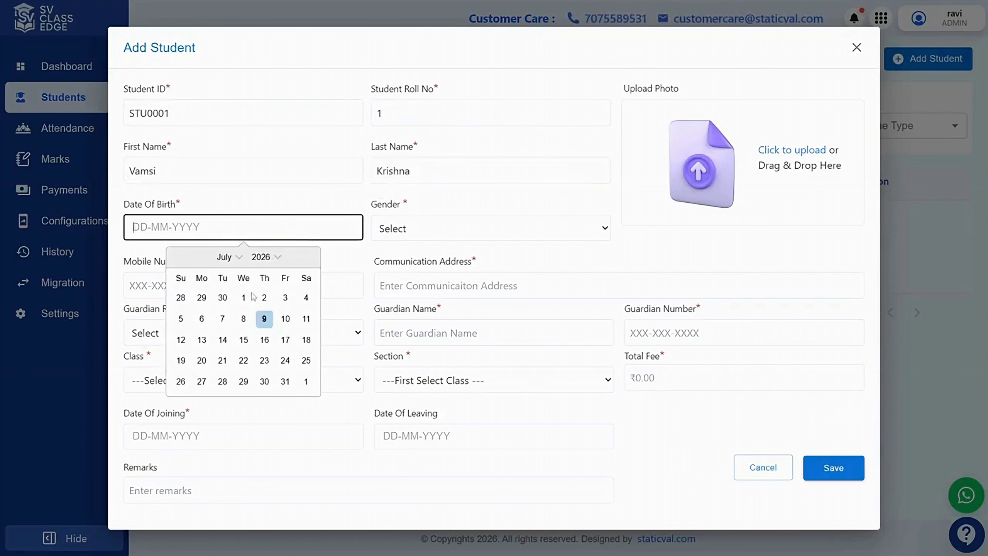
left_click(264, 319)
key("Tab")
key("space")
key("Down")
key("Return")
left_click(289, 294)
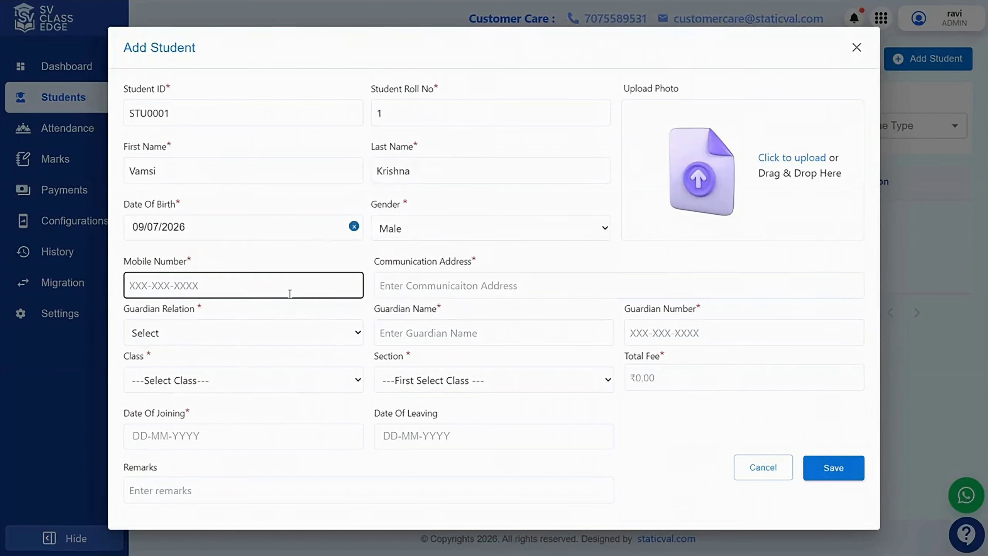
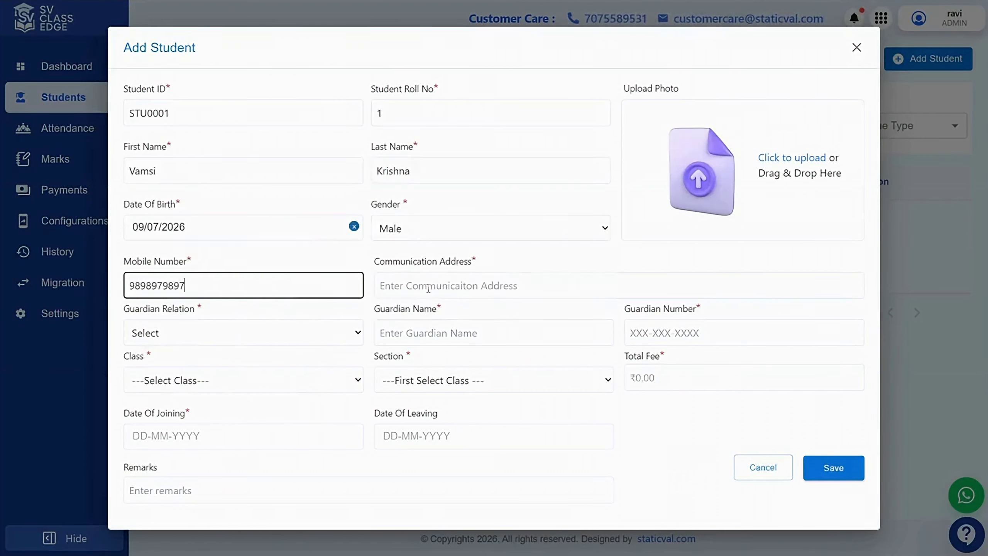
Enter the communication address and add Father as guardian with his name and number
left_click(428, 287)
type("Address 1")
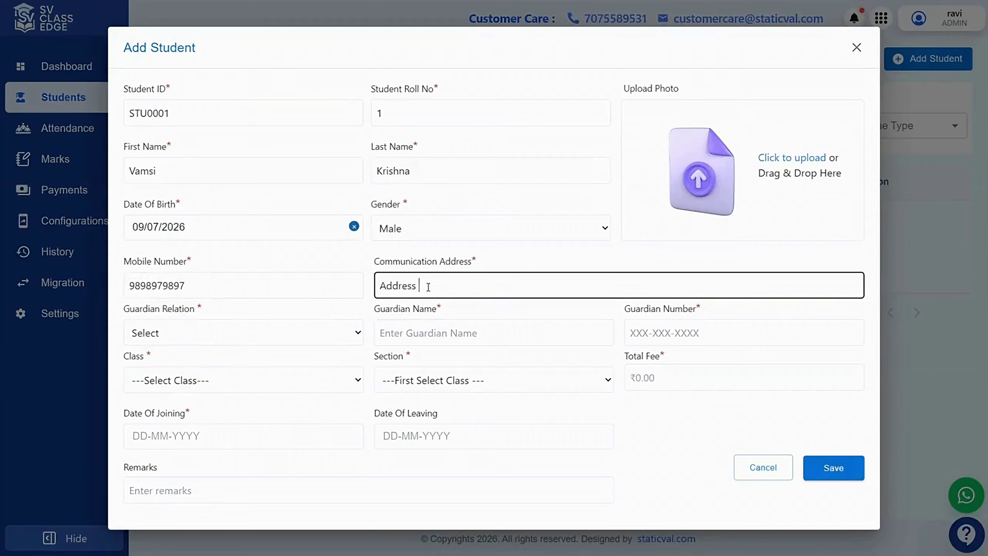
left_click(263, 335)
left_click(146, 375)
left_click(389, 333)
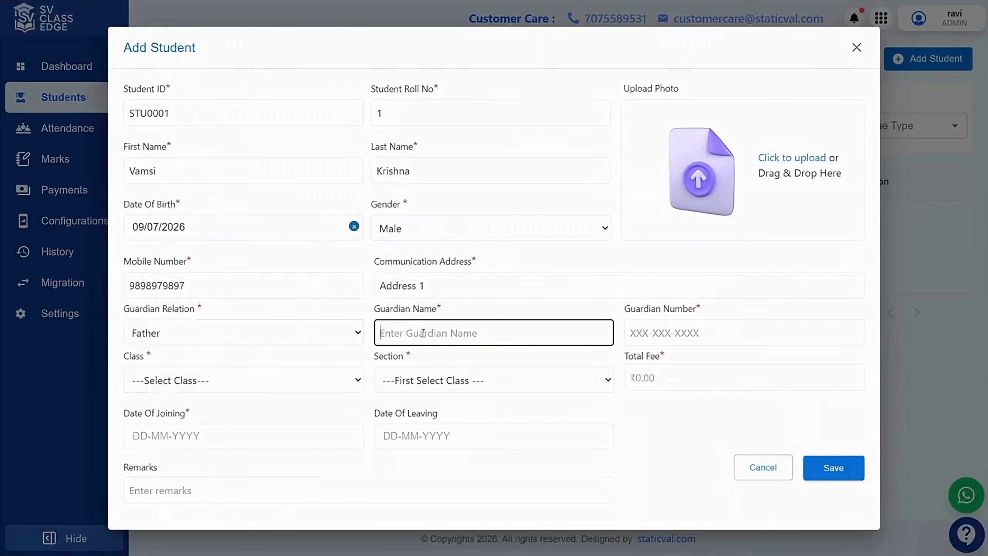
type("Srinivasulu")
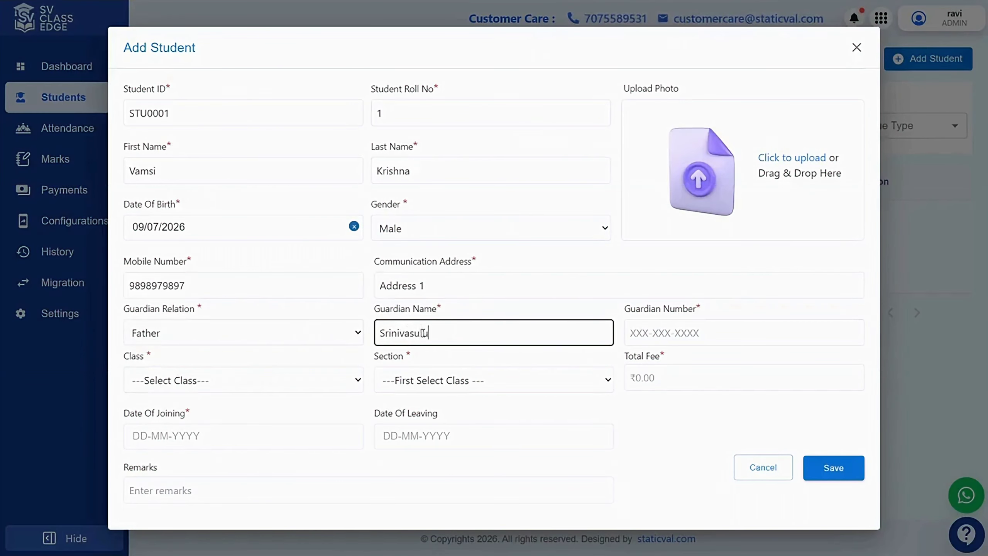
left_click(681, 331)
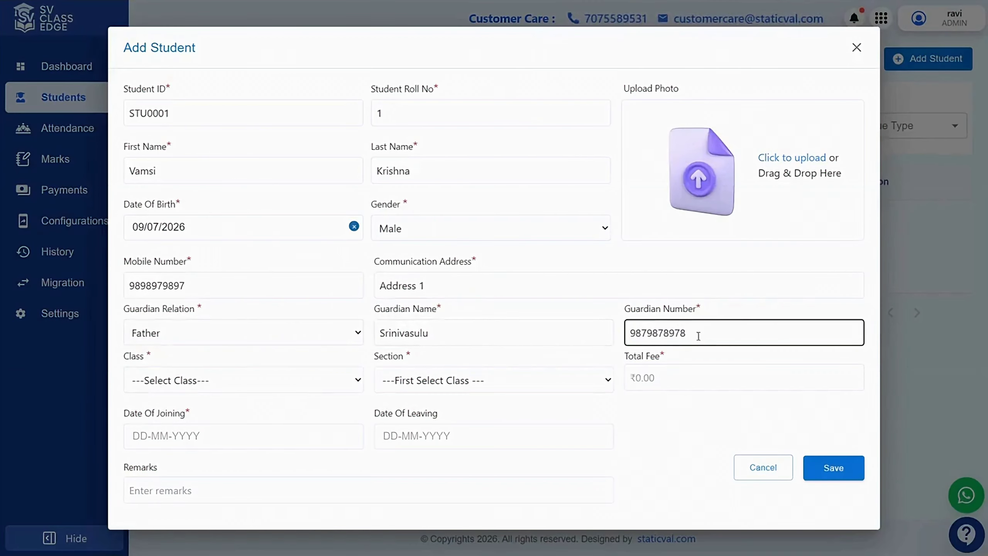
left_click_drag(700, 334, 610, 335)
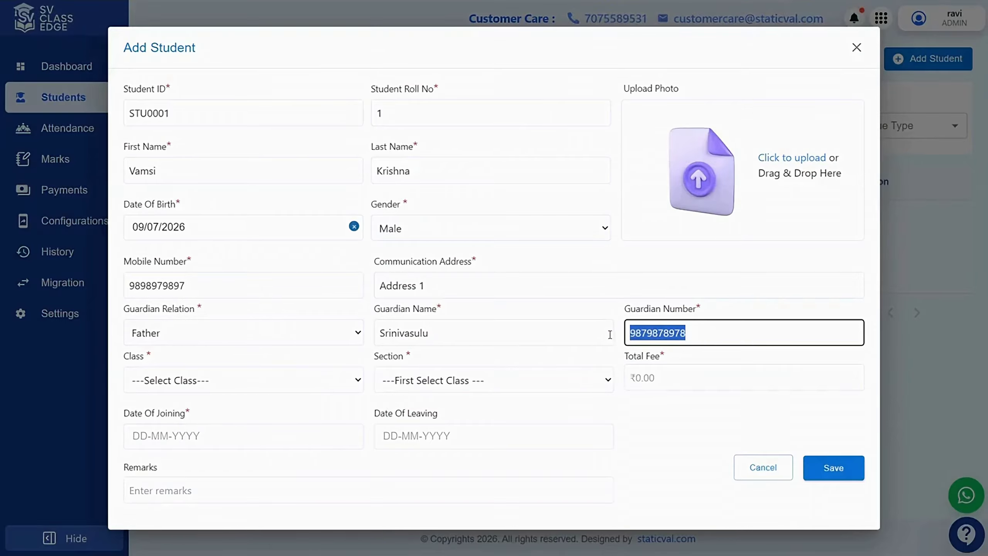
left_click(707, 333)
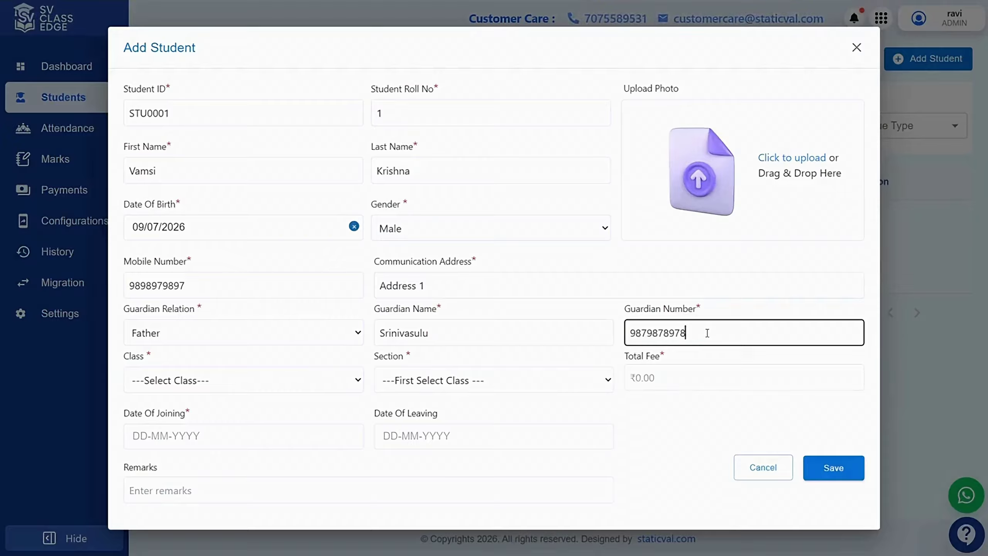
left_click_drag(693, 334, 615, 336)
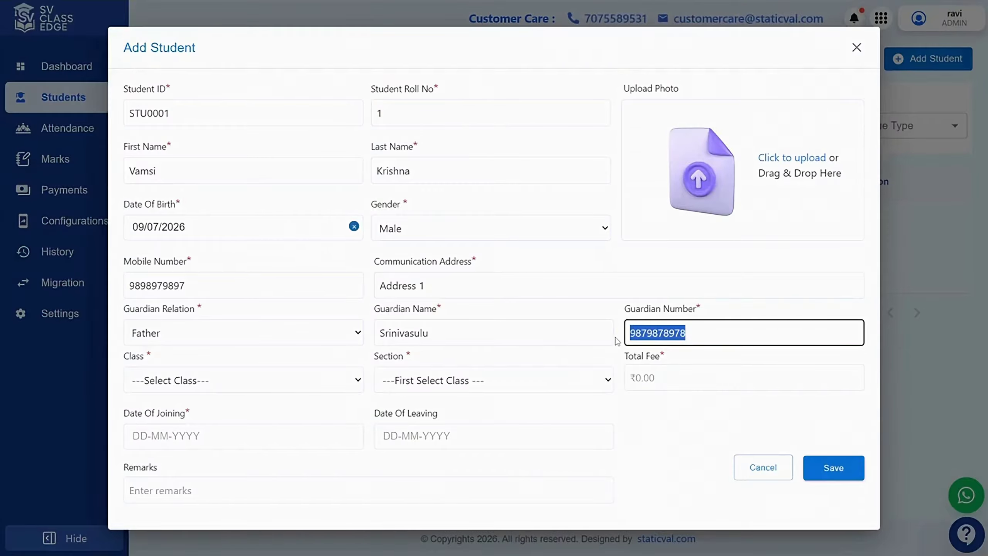
left_click(709, 329)
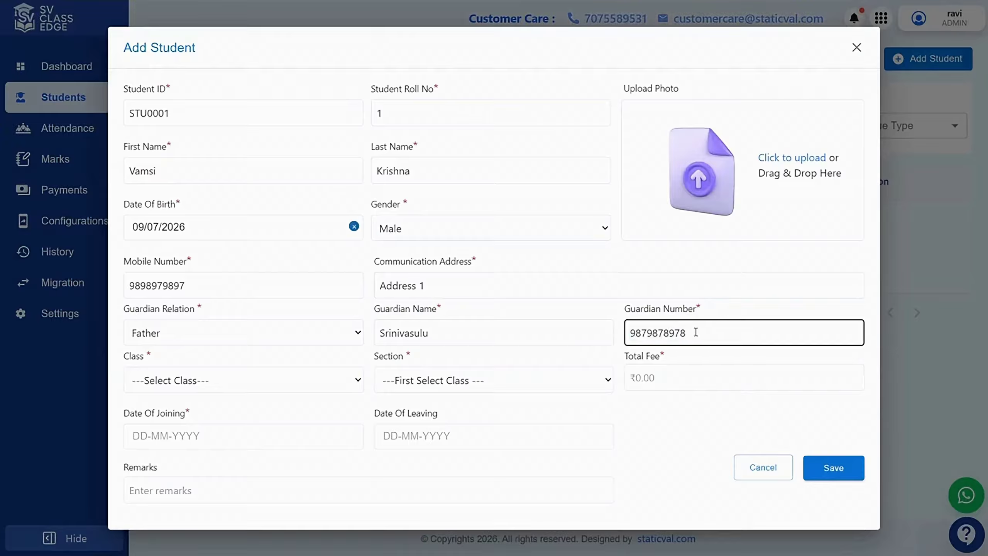
left_click_drag(695, 332, 630, 334)
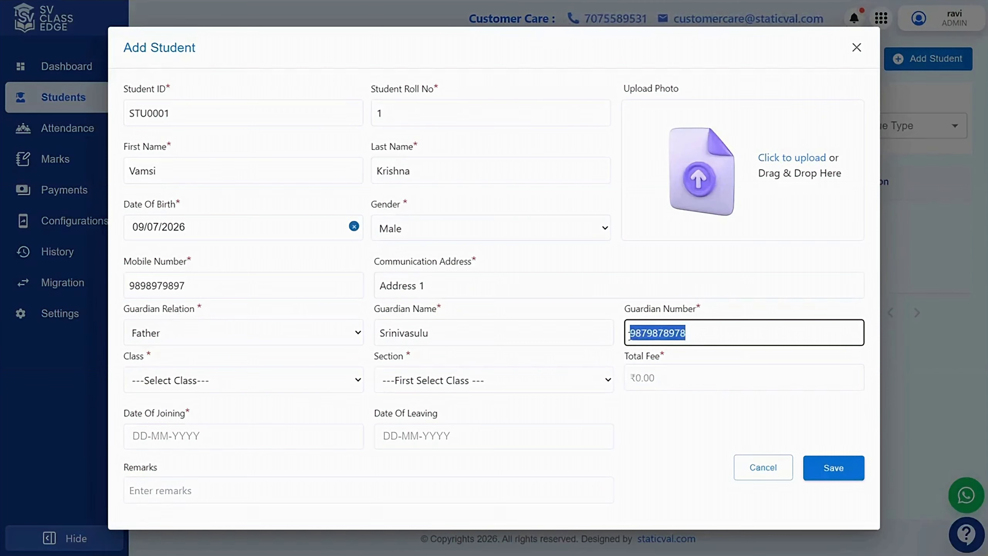
left_click(719, 335)
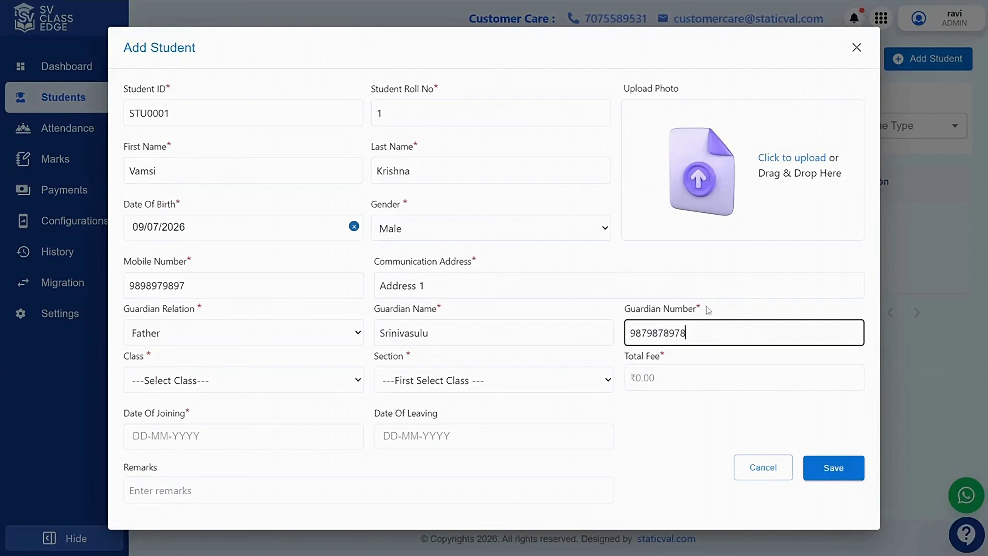
Set class to Nursery, section to Section 1, and total fee to 100000
left_click(247, 383)
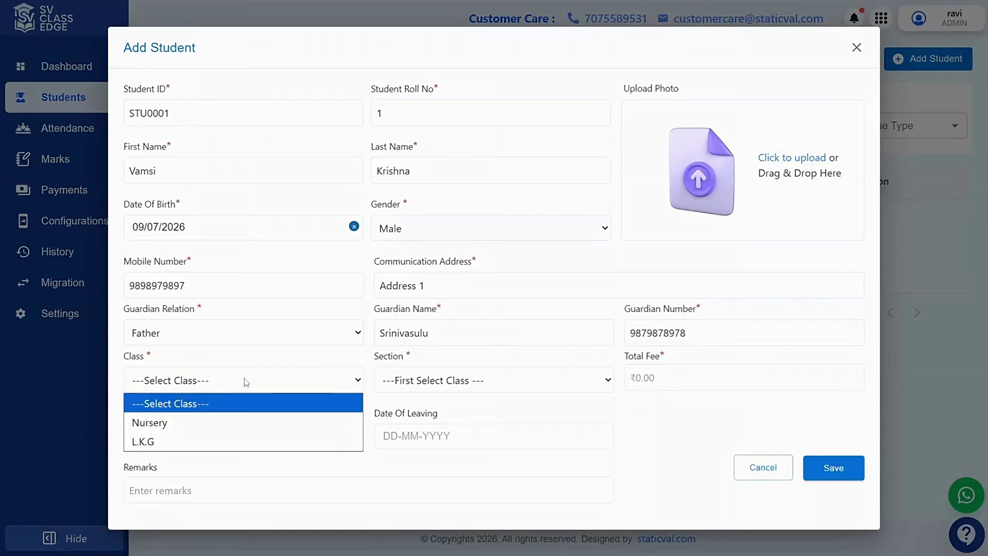
left_click(164, 423)
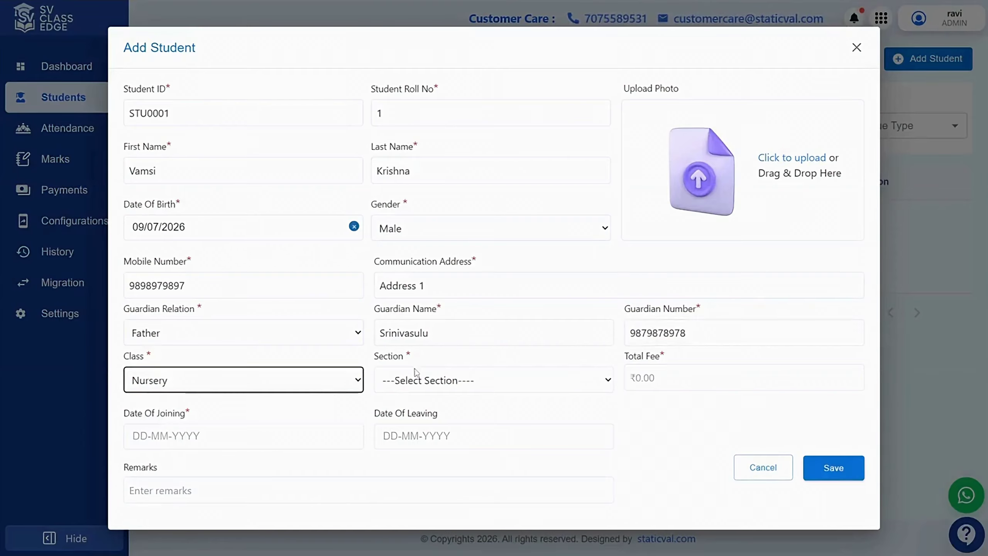
left_click(408, 379)
left_click(409, 422)
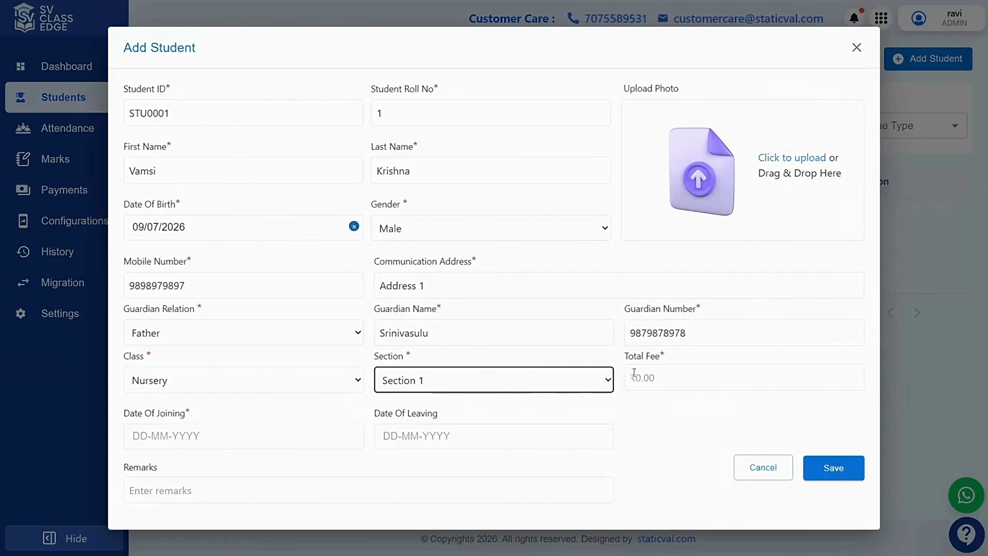
left_click(654, 376)
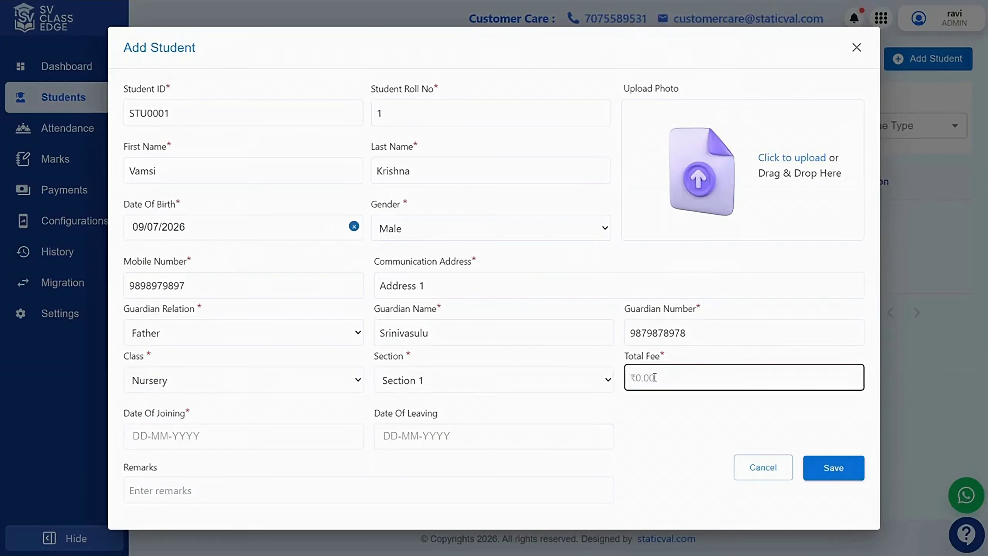
type("10000")
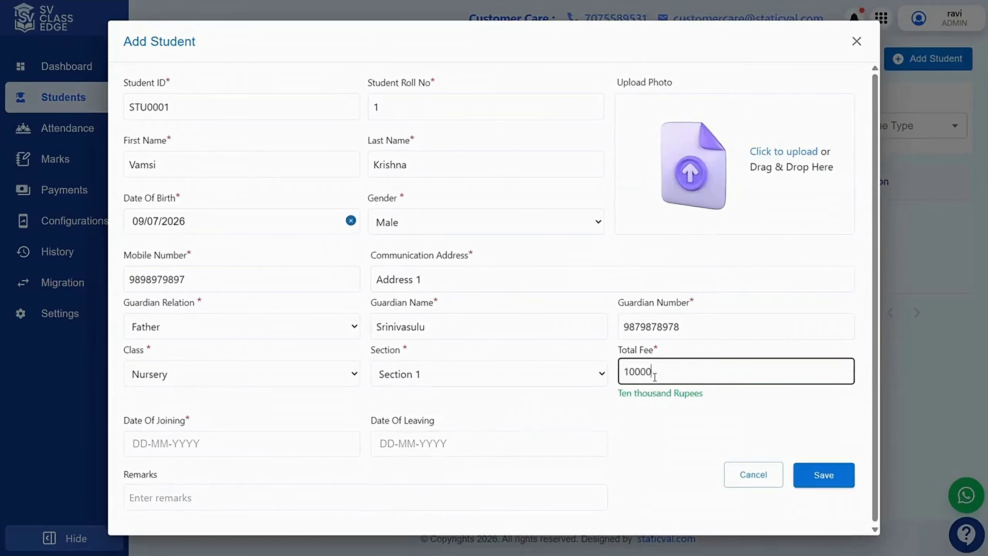
type("0")
Set the joining date to the 10th and save the new student
left_click(262, 444)
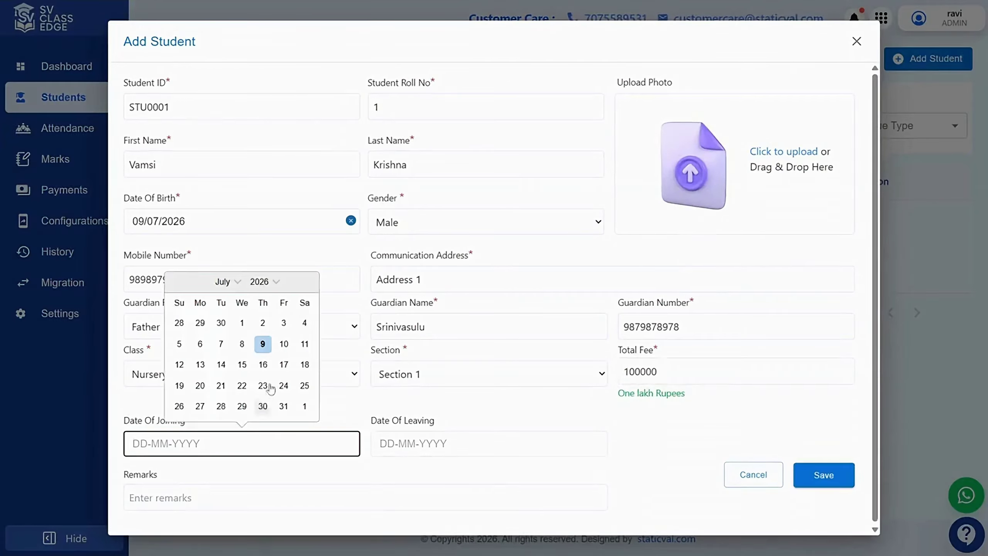
left_click(283, 343)
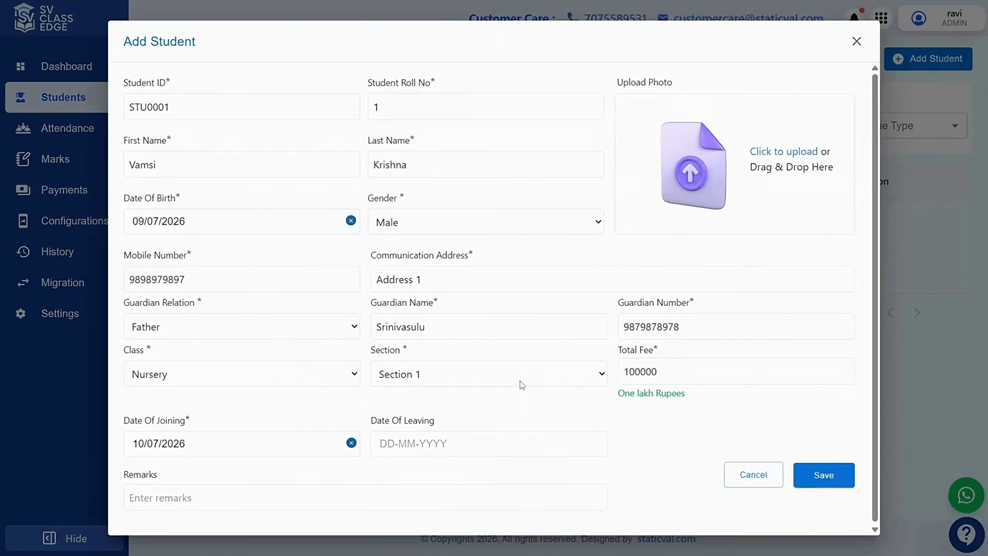
left_click(828, 477)
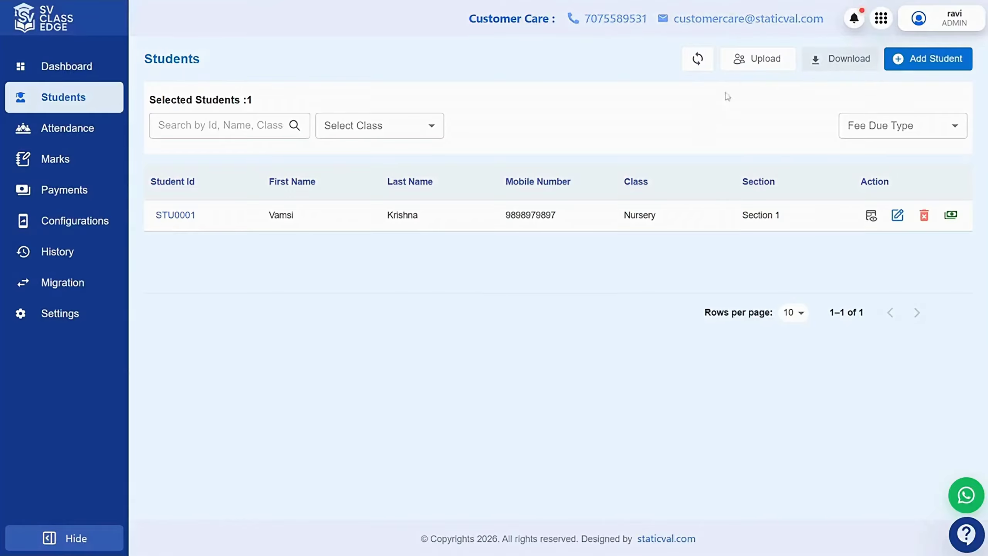
Download the sample template from the Bulk Upload Students dialog
left_click(757, 58)
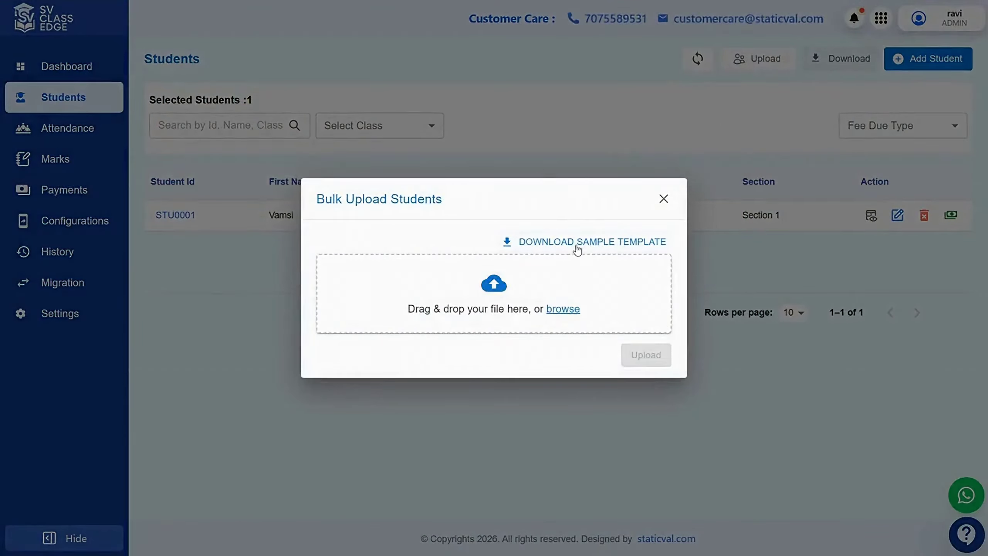
left_click(600, 245)
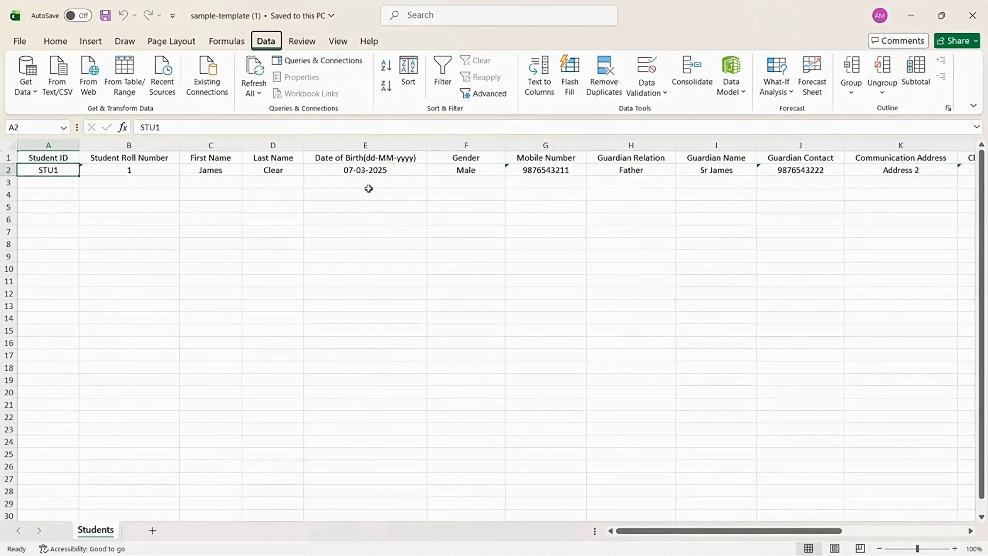
In the Students (12) workbook, scroll to columns F–O and check cell L2's Grade 2 class
left_click(65, 184)
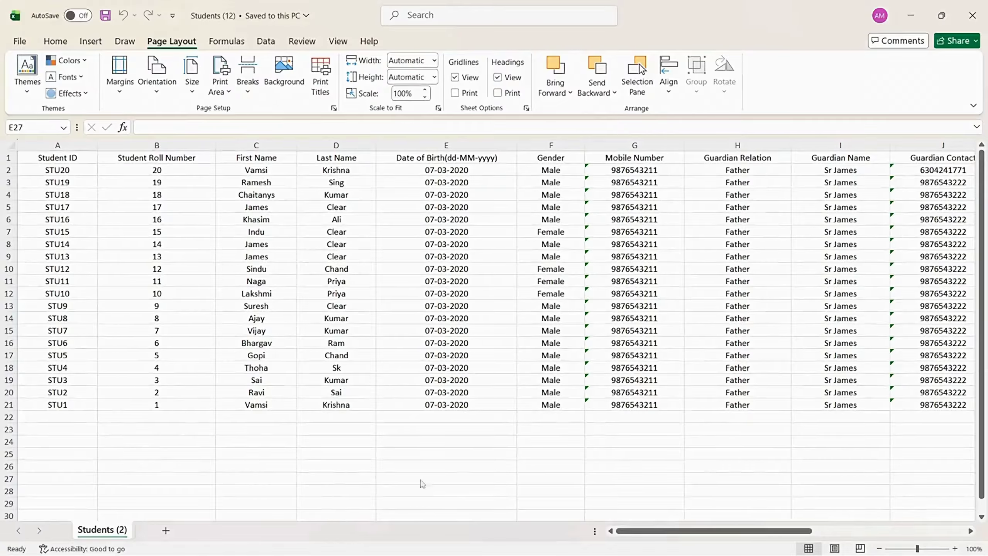
left_click_drag(646, 530, 755, 525)
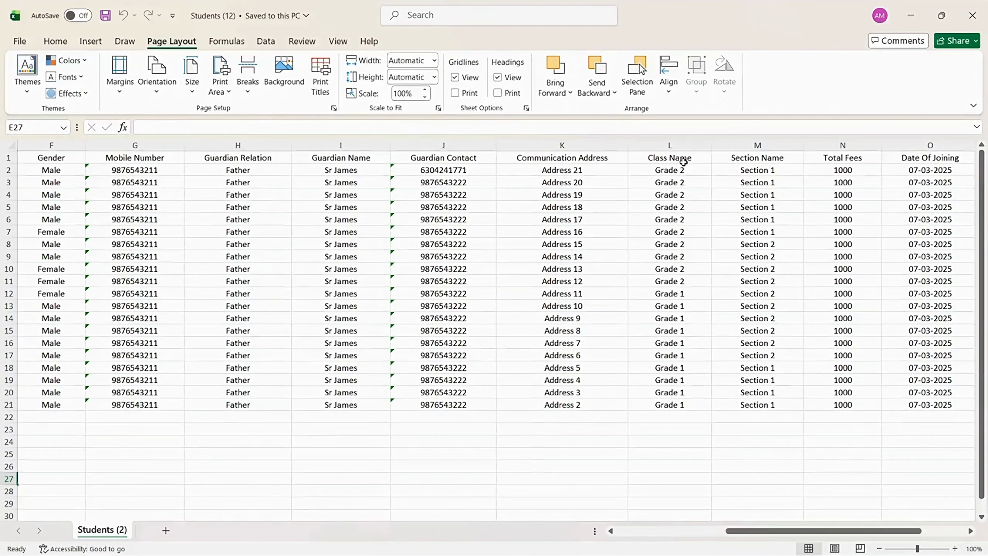
left_click(658, 171)
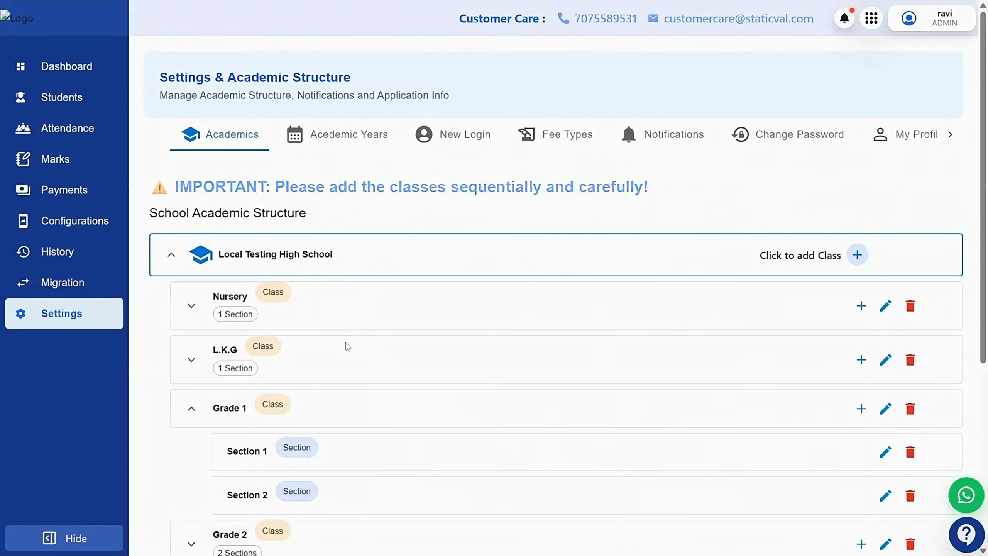
Expand Grade 2 in the academic structure and check its Section 1 name
scroll(344, 346, "down", 5)
left_click(191, 308)
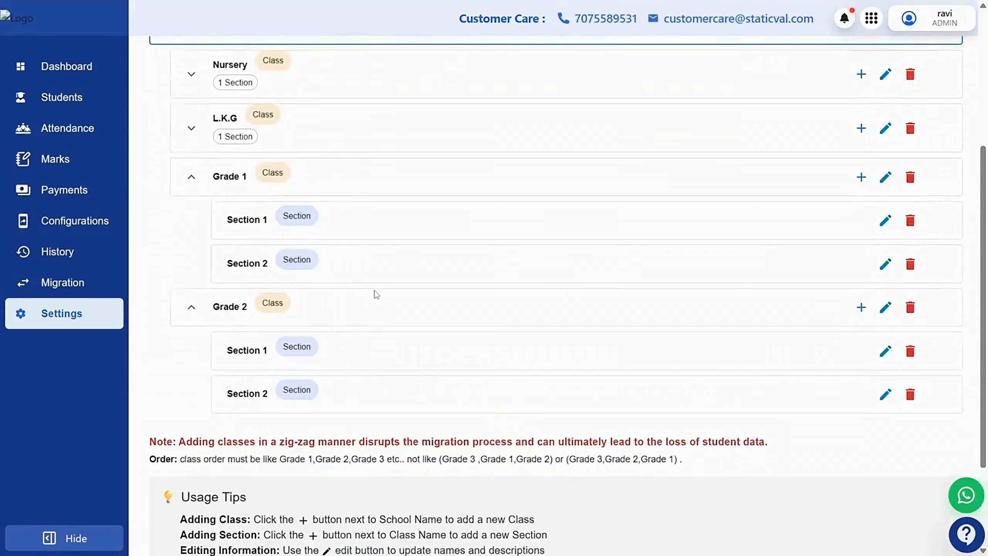
scroll(375, 294, "down", 3)
left_click_drag(213, 183, 249, 192)
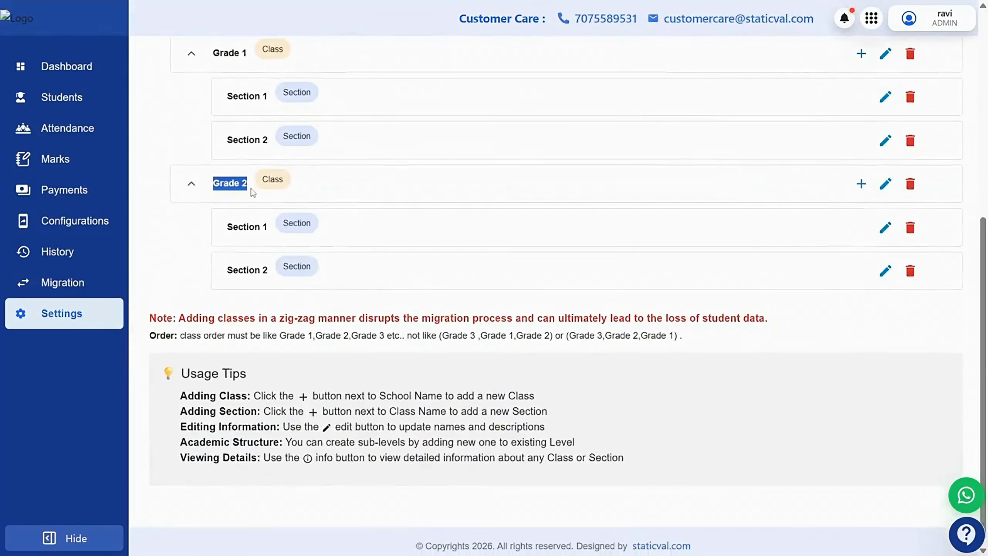
left_click_drag(227, 227, 275, 231)
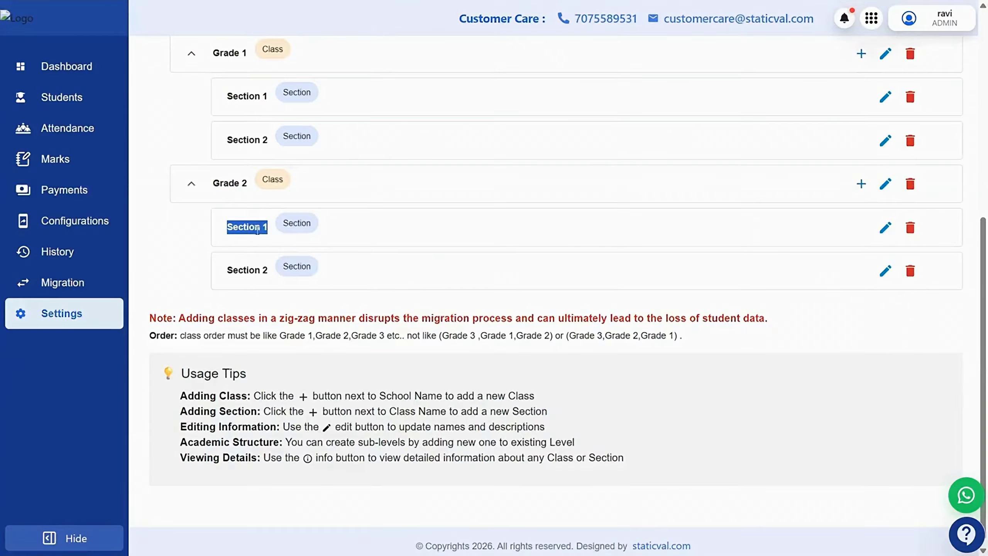
On the Students page, choose Students (12).xlsx as the bulk-upload file
key("alt+Tab")
left_click(60, 99)
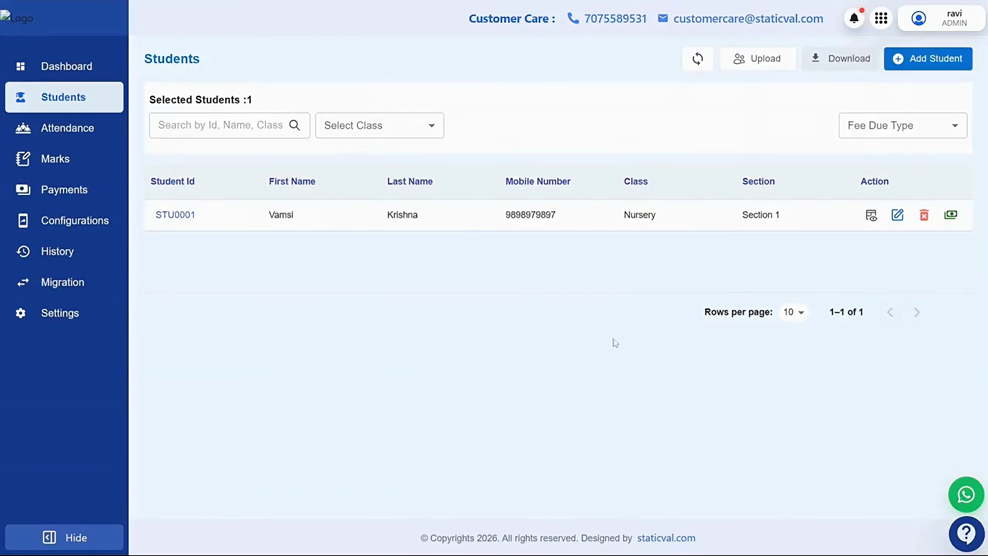
left_click(756, 58)
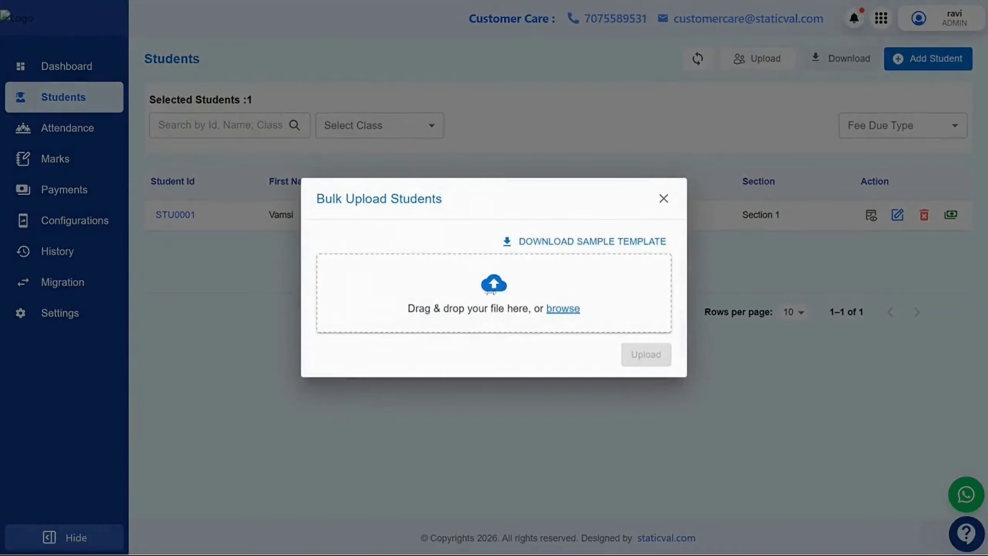
left_click(492, 297)
left_click(153, 118)
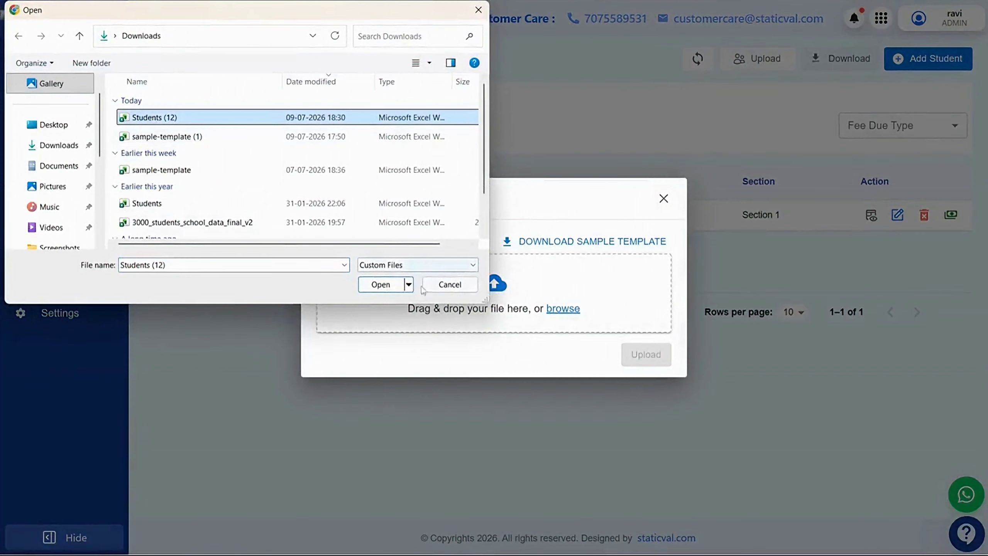
left_click(381, 284)
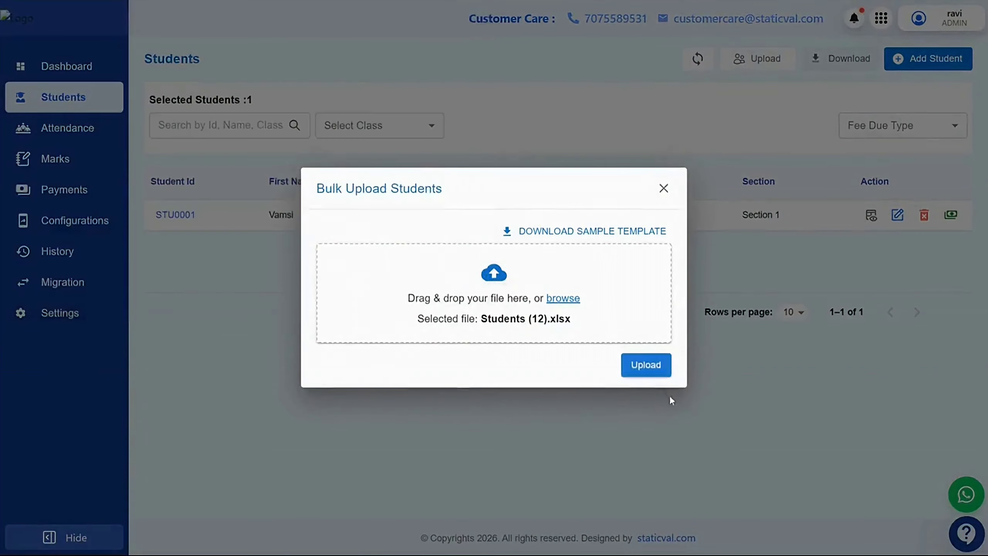
Upload Students (12), then view STU1's details and close them
left_click(650, 364)
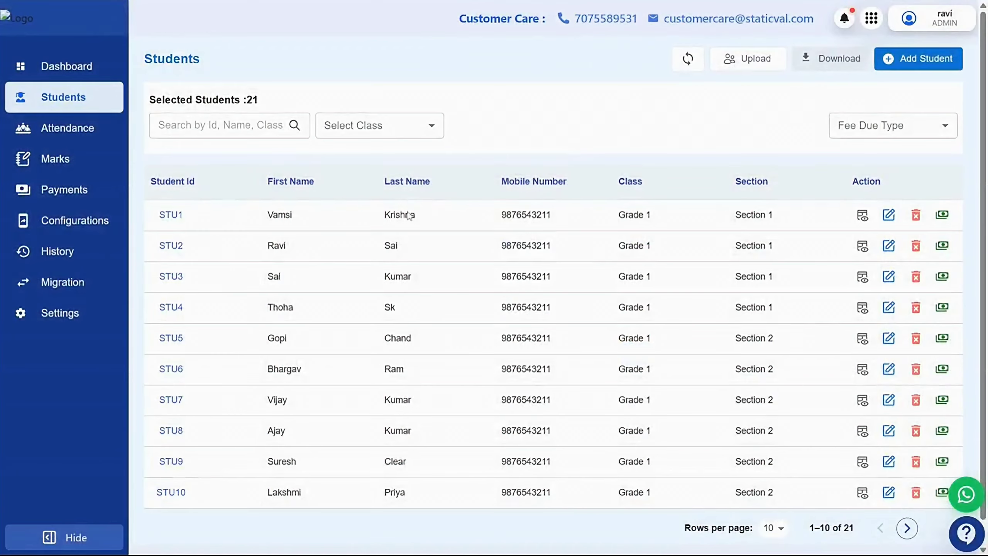
scroll(409, 215, "down", 1)
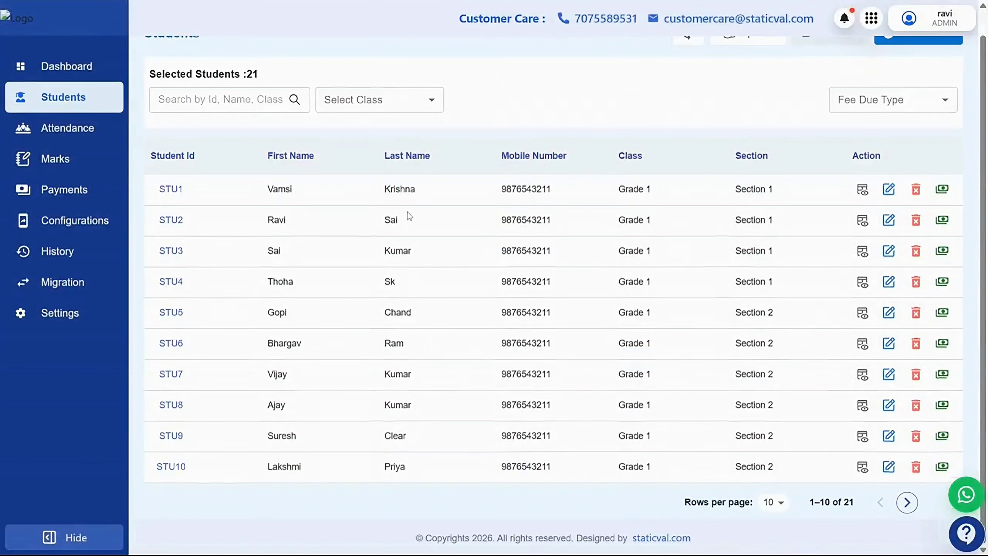
scroll(408, 215, "up", 1)
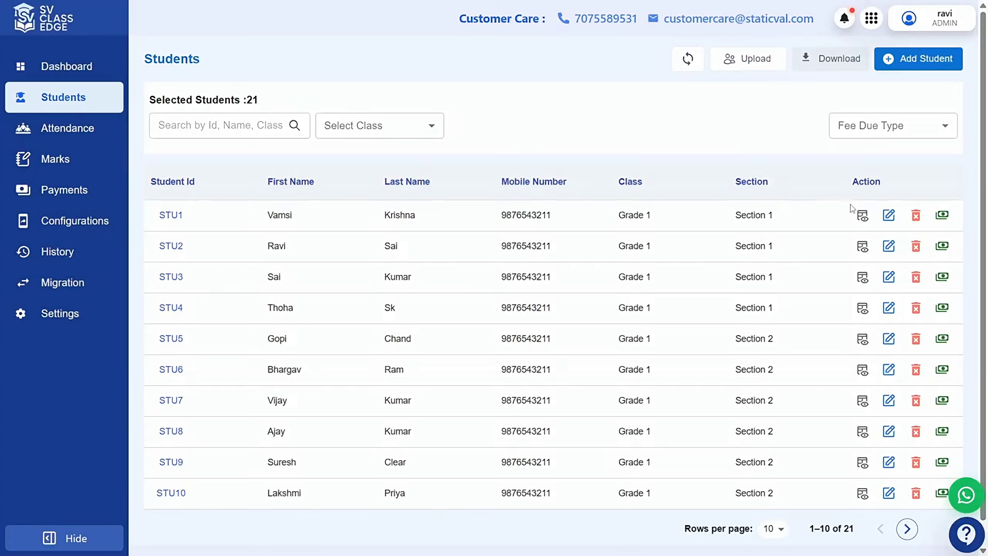
left_click(863, 216)
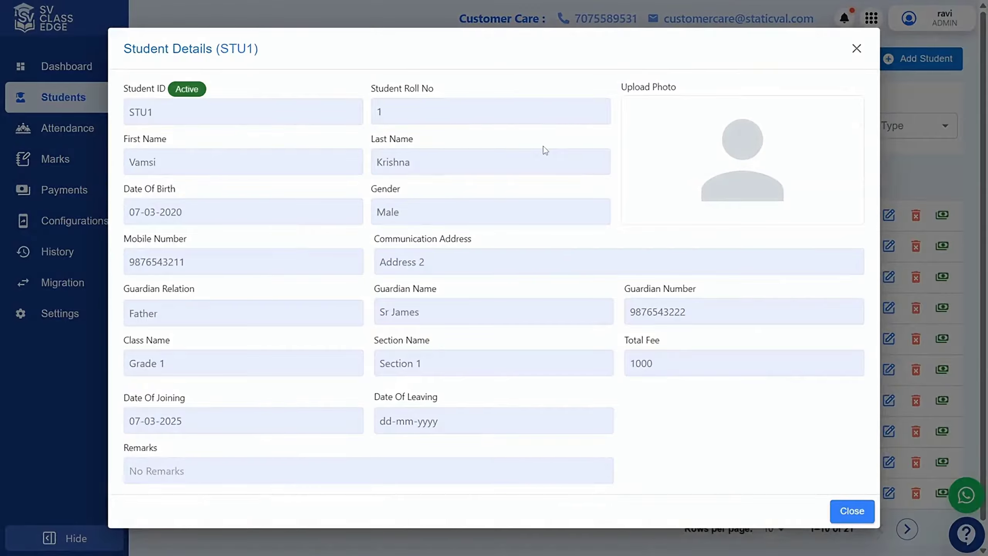
left_click(857, 49)
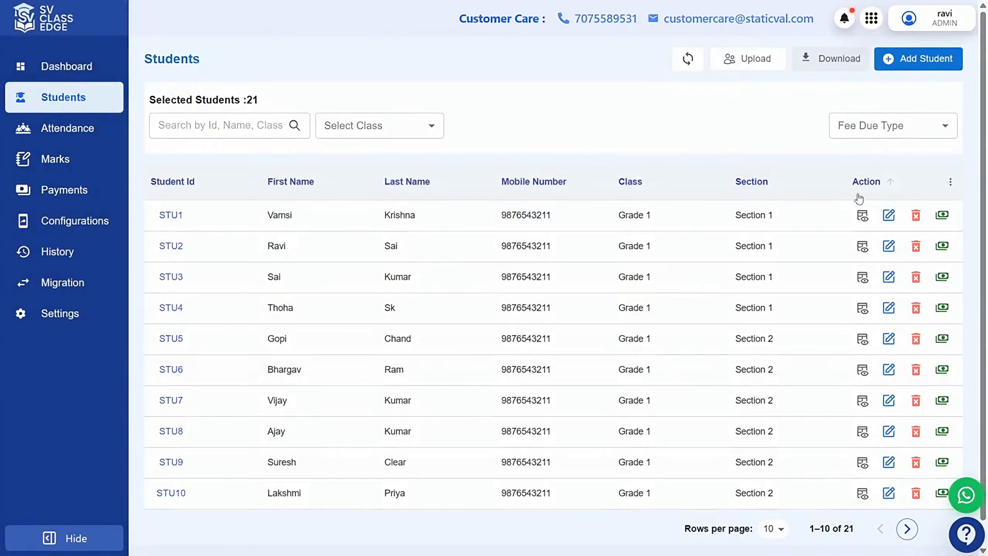
Edit STU1, replace its first name with the new one, and save
left_click(889, 215)
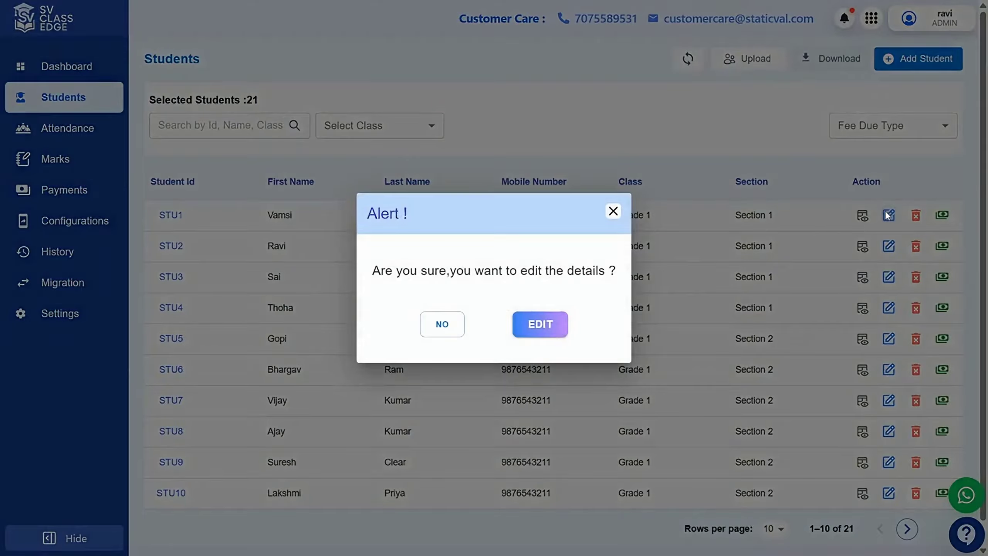
left_click(560, 330)
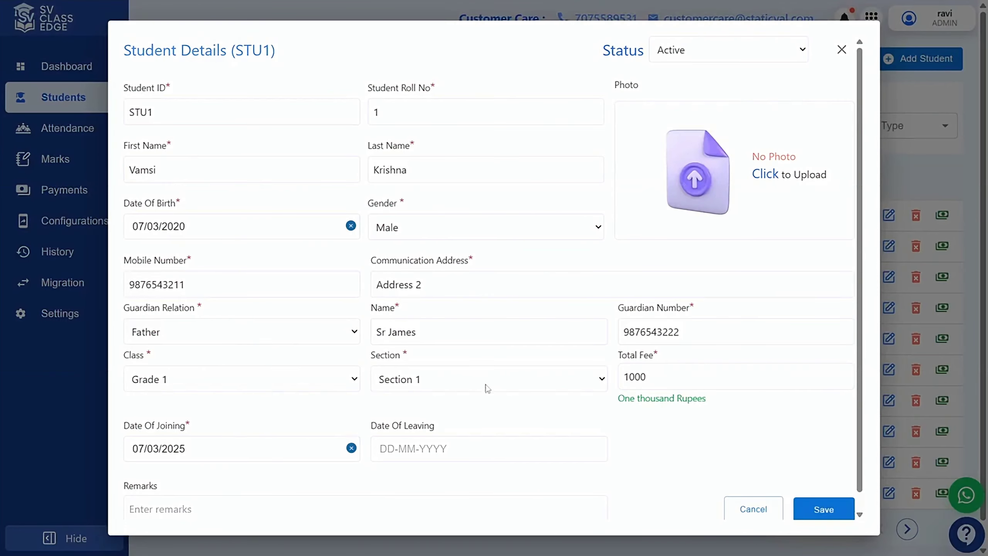
scroll(488, 413, "down", 1)
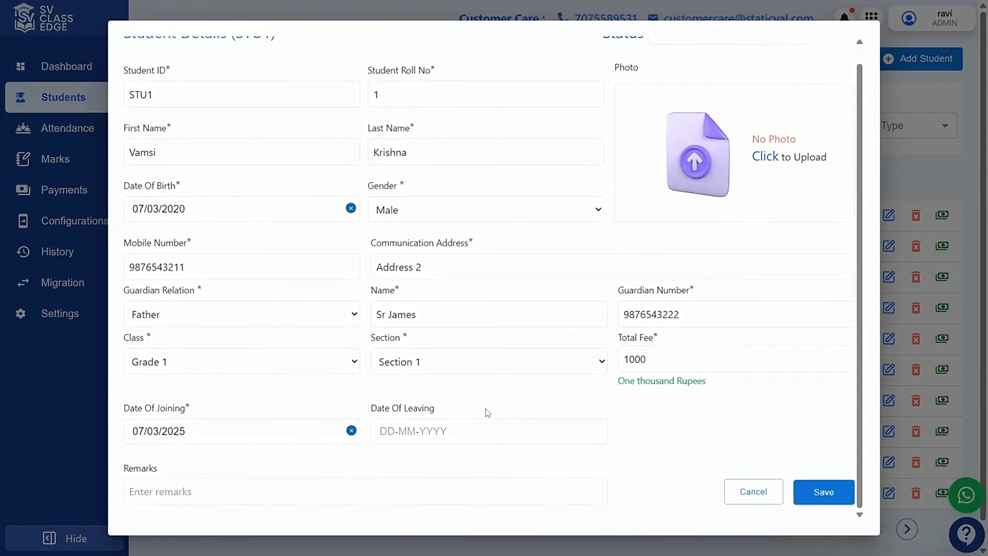
scroll(488, 413, "up", 1)
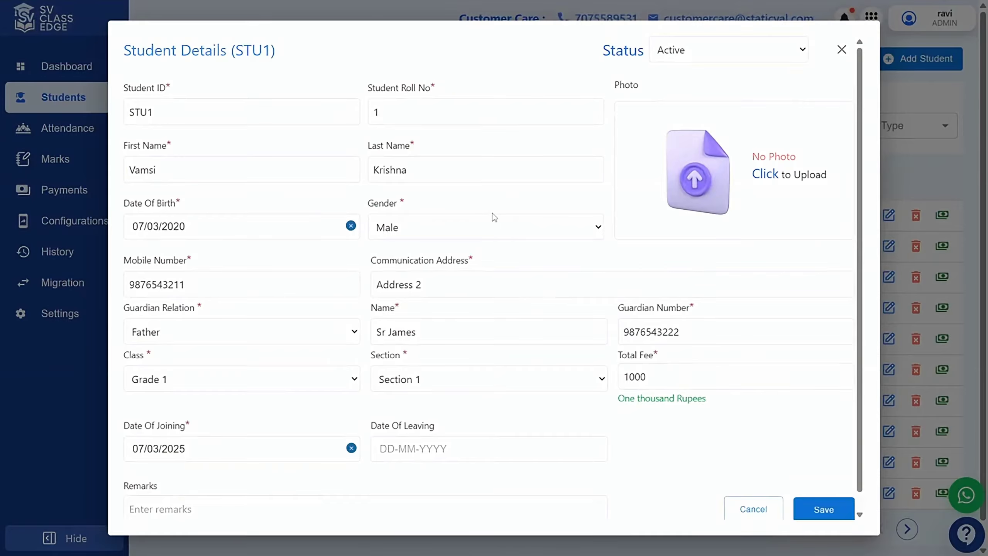
scroll(494, 217, "down", 1)
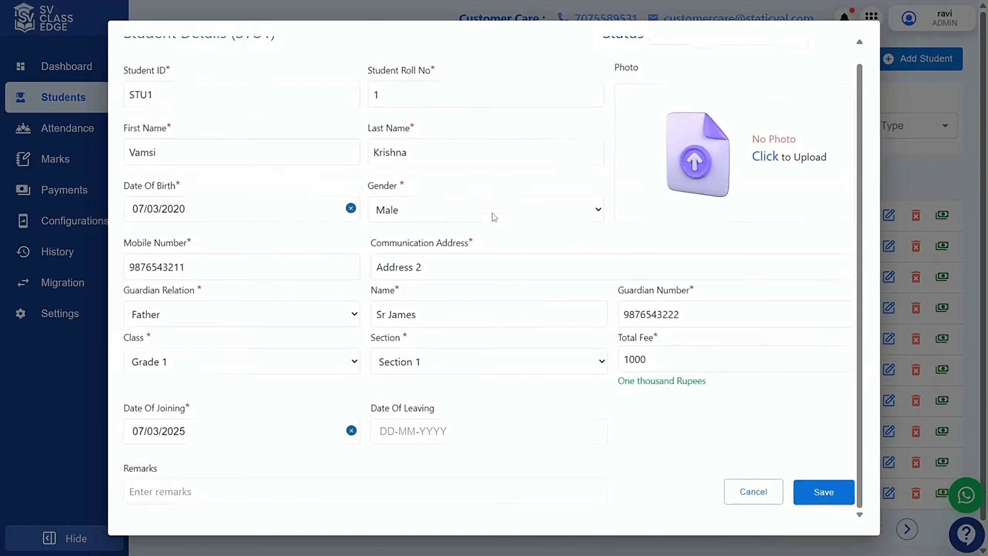
scroll(494, 218, "up", 1)
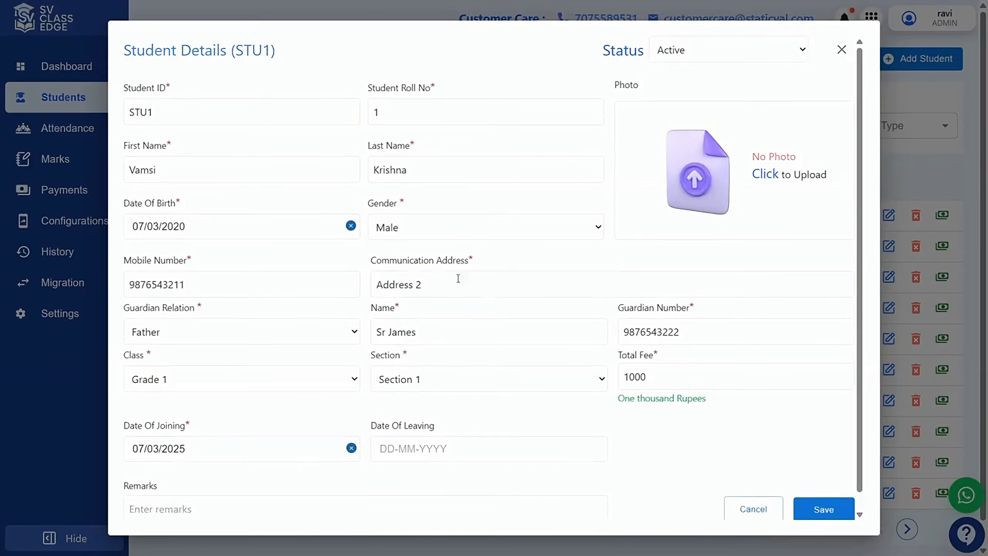
left_click_drag(179, 170, 113, 171)
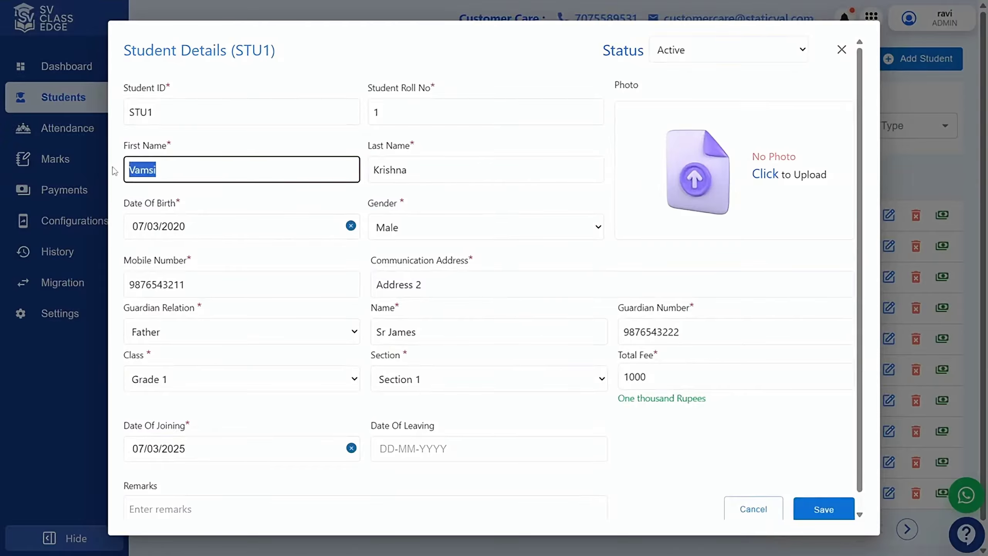
type("Sai")
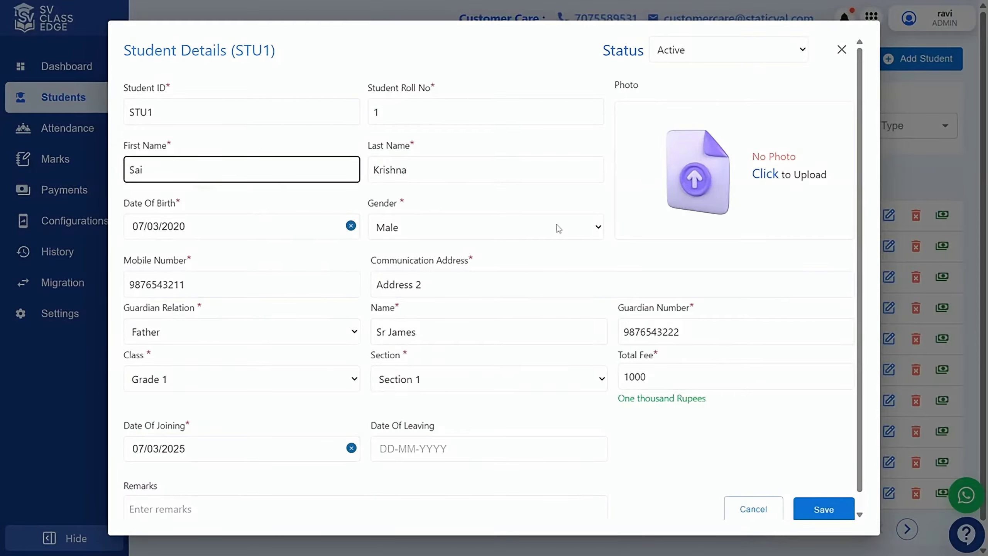
scroll(559, 229, "down", 1)
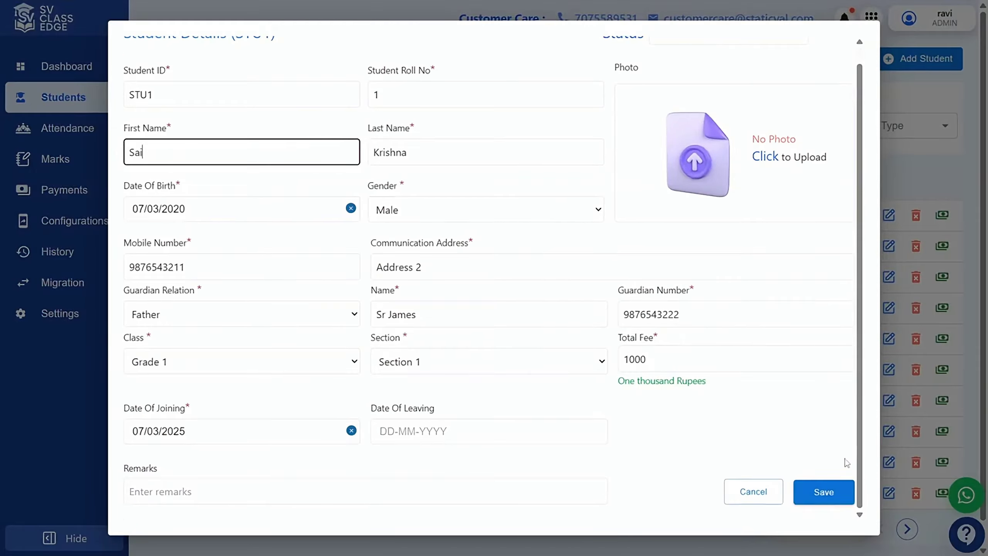
left_click(828, 493)
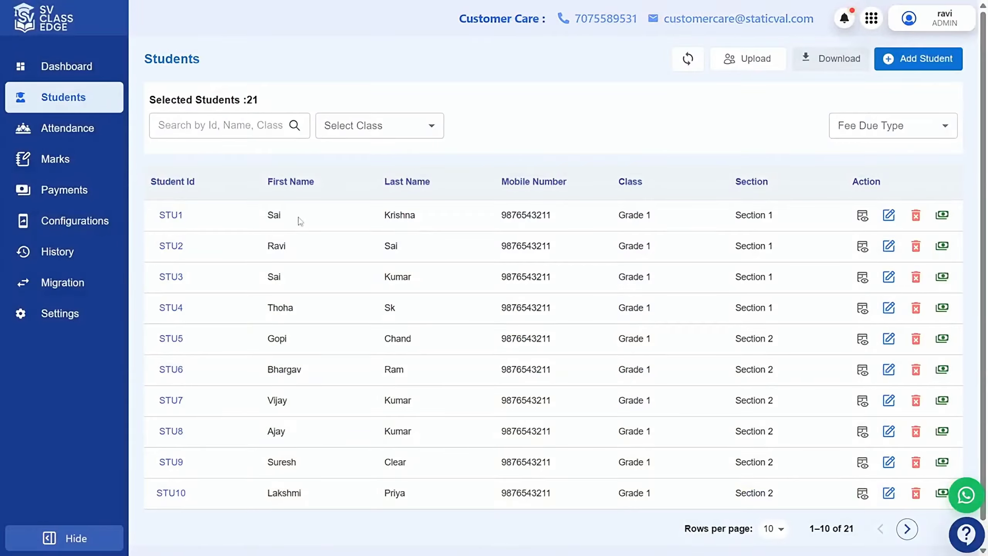
double_click(273, 216)
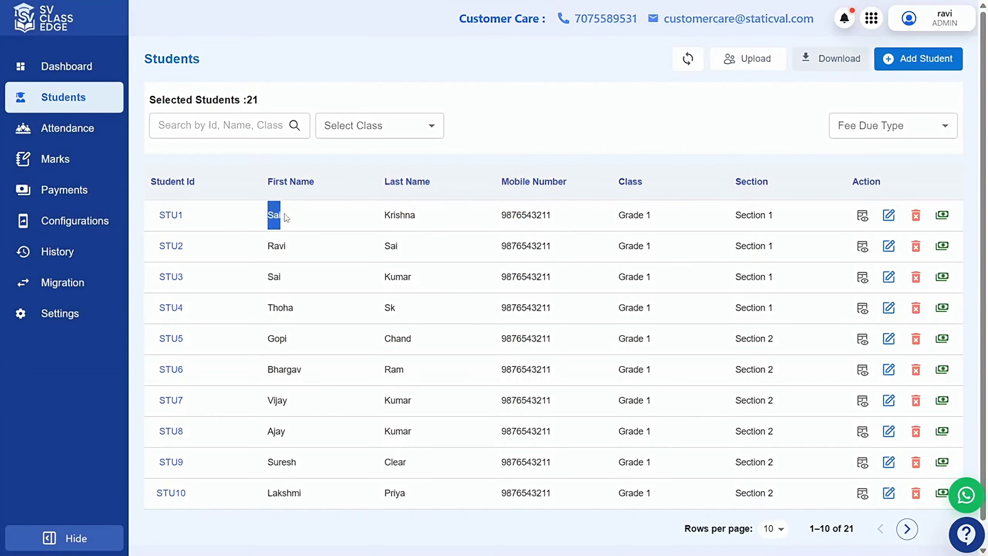
left_click(693, 154)
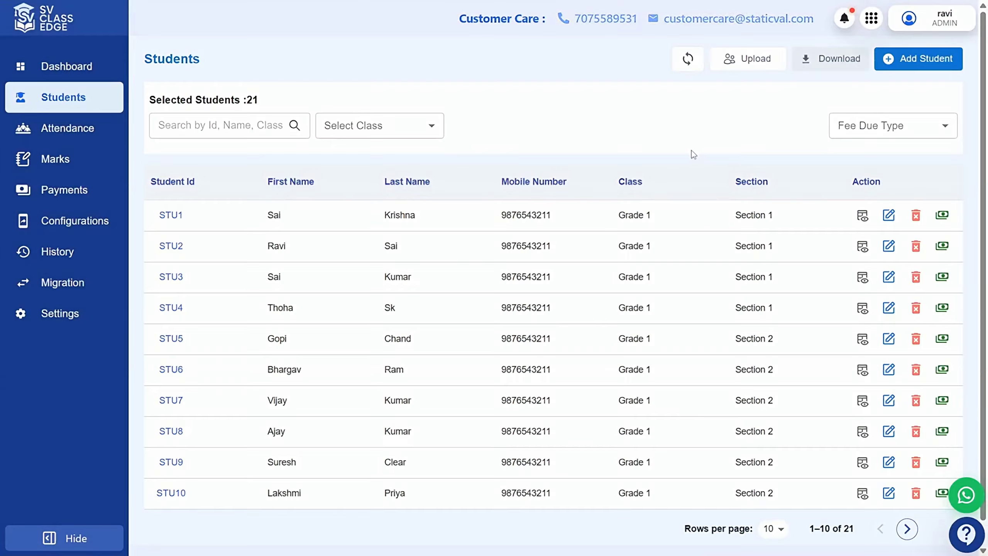
left_click(917, 219)
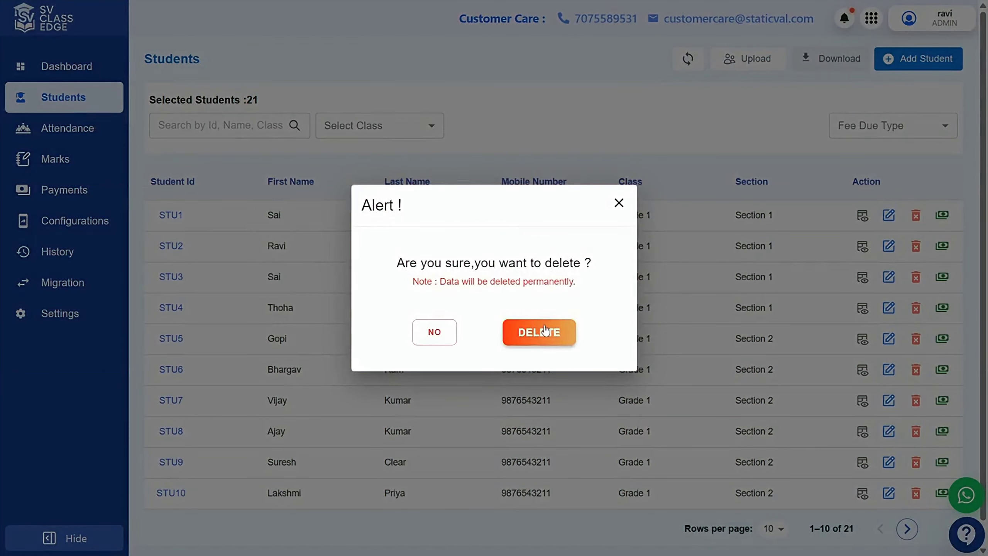
left_click(619, 203)
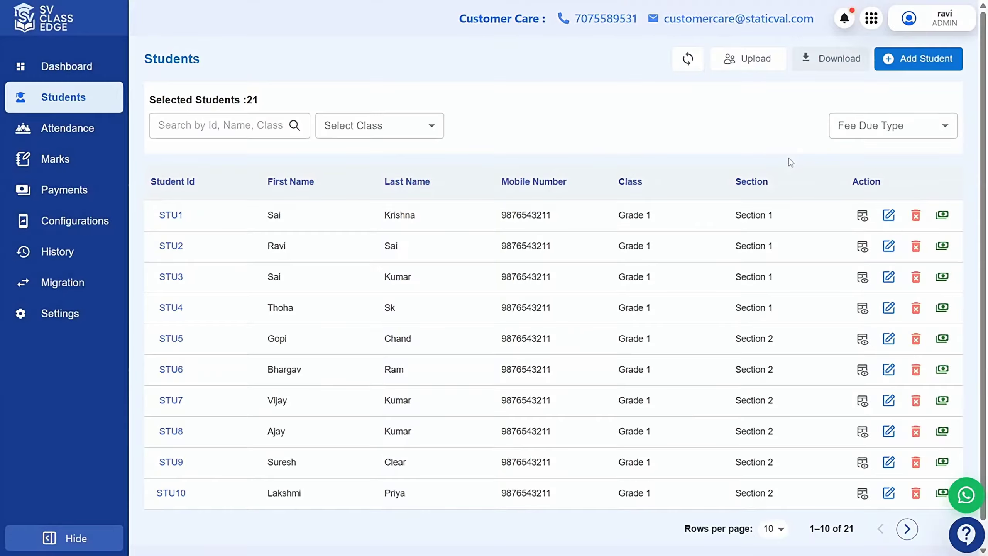
left_click(941, 217)
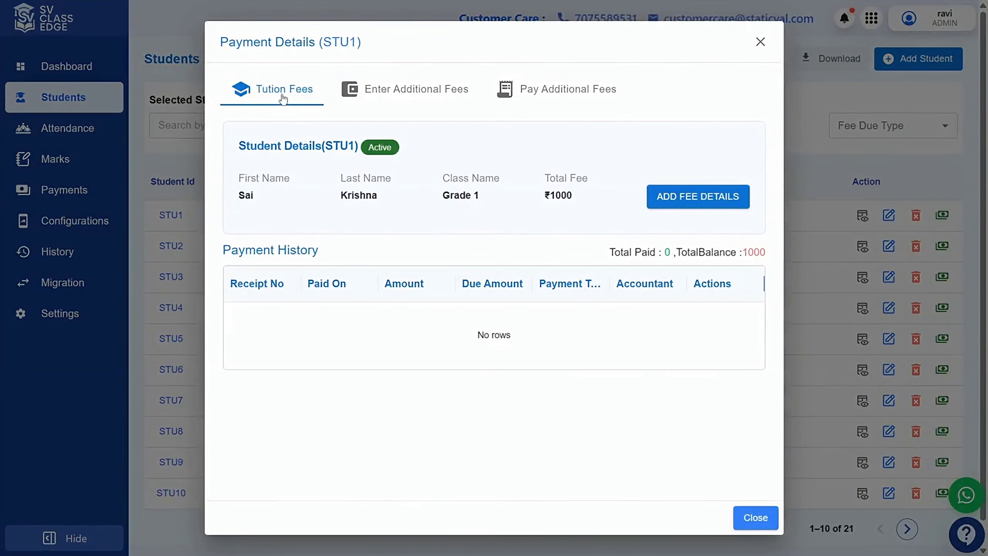
left_click(549, 93)
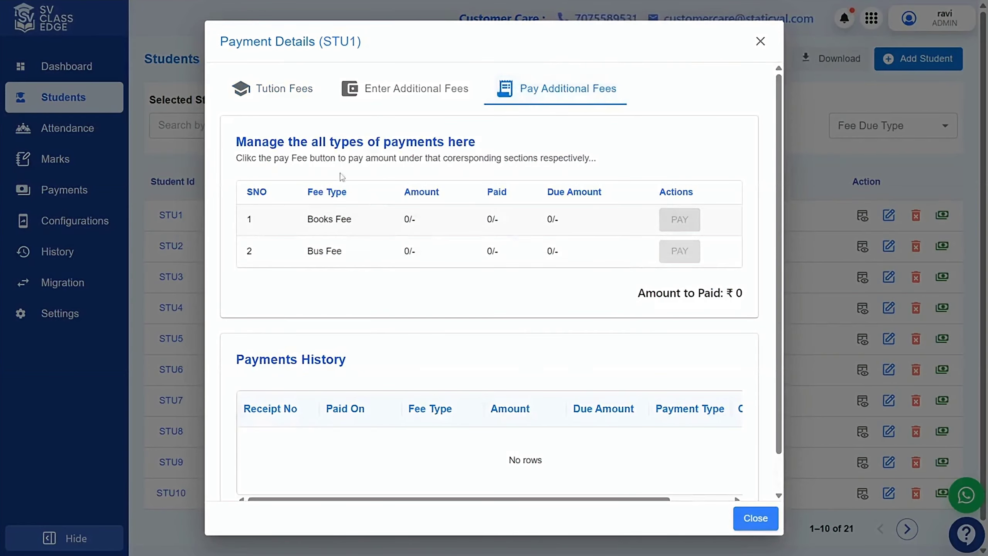
left_click(274, 97)
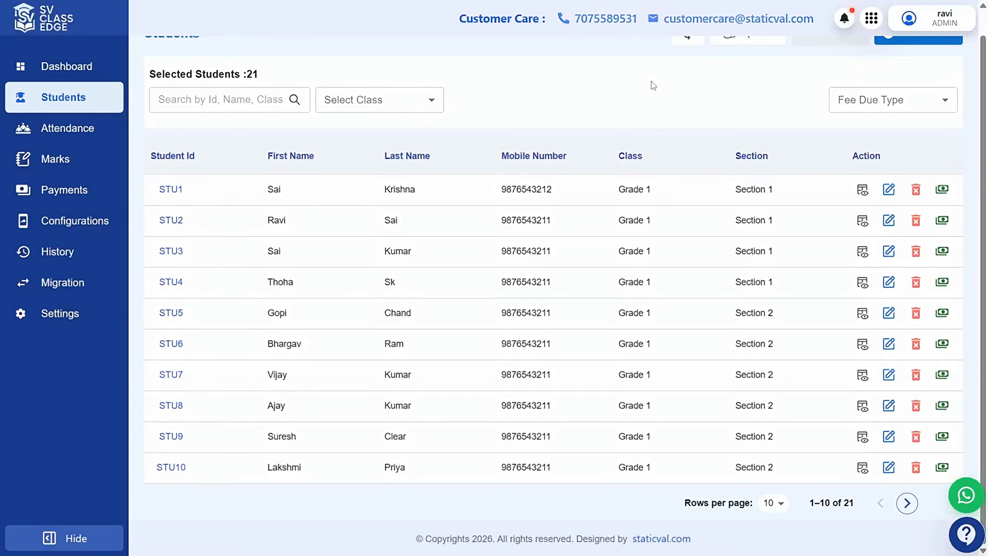
left_click(889, 191)
Inspect STU1's Status options, keep it Active, and close the form unsaved
left_click(548, 327)
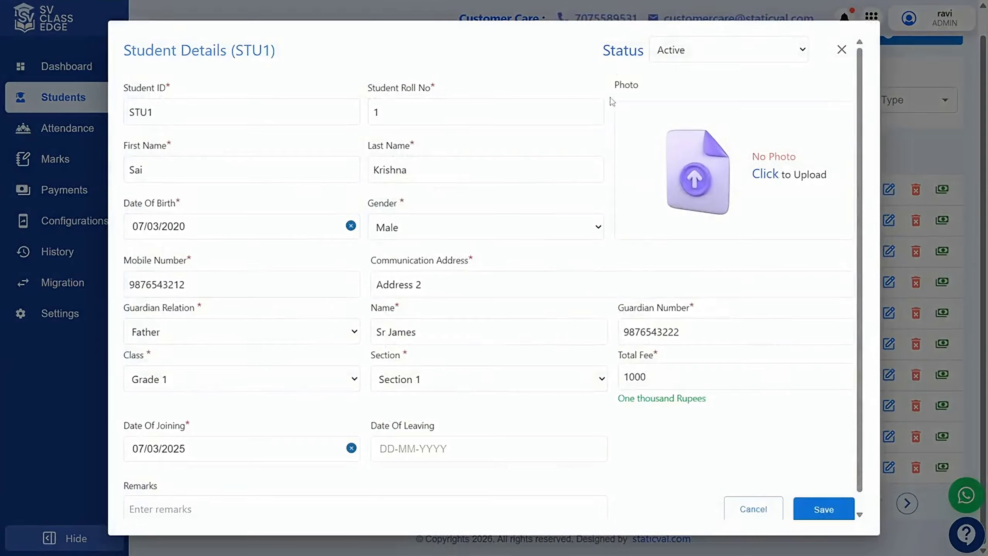
double_click(621, 46)
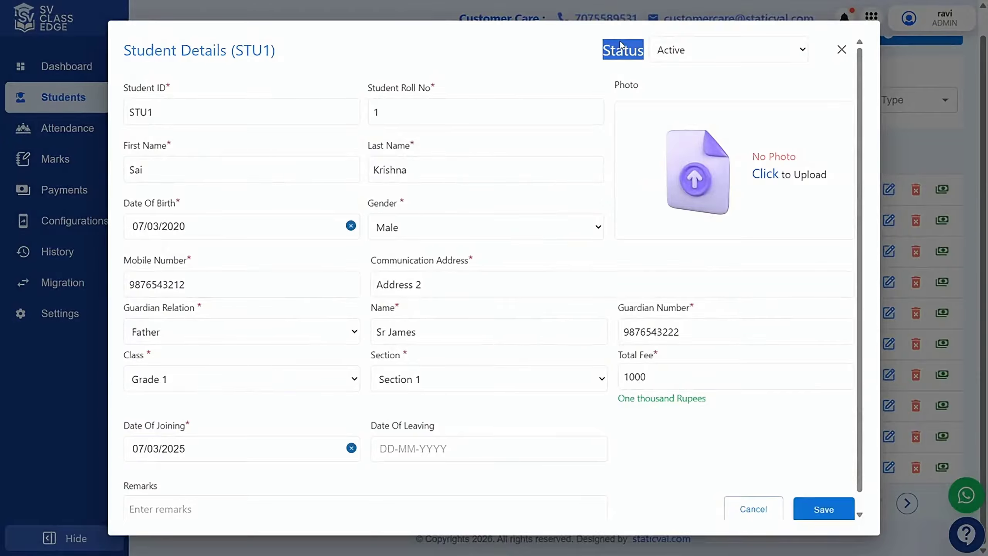
left_click(544, 51)
left_click(684, 56)
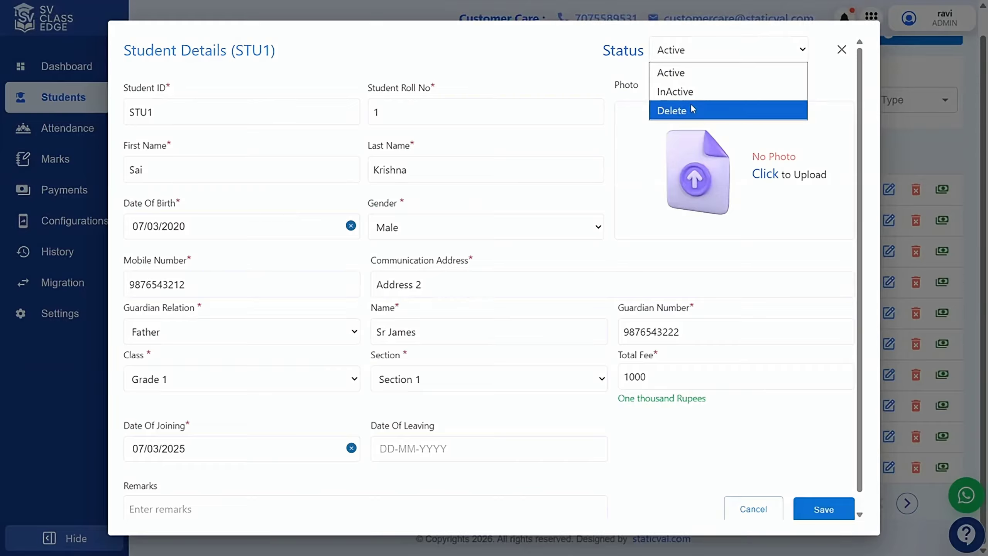
left_click(551, 50)
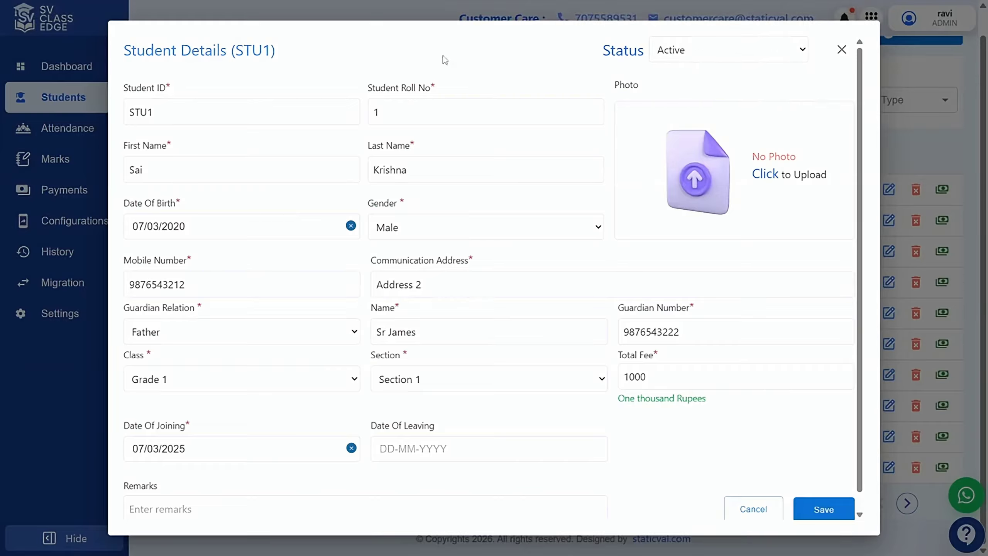
left_click(841, 51)
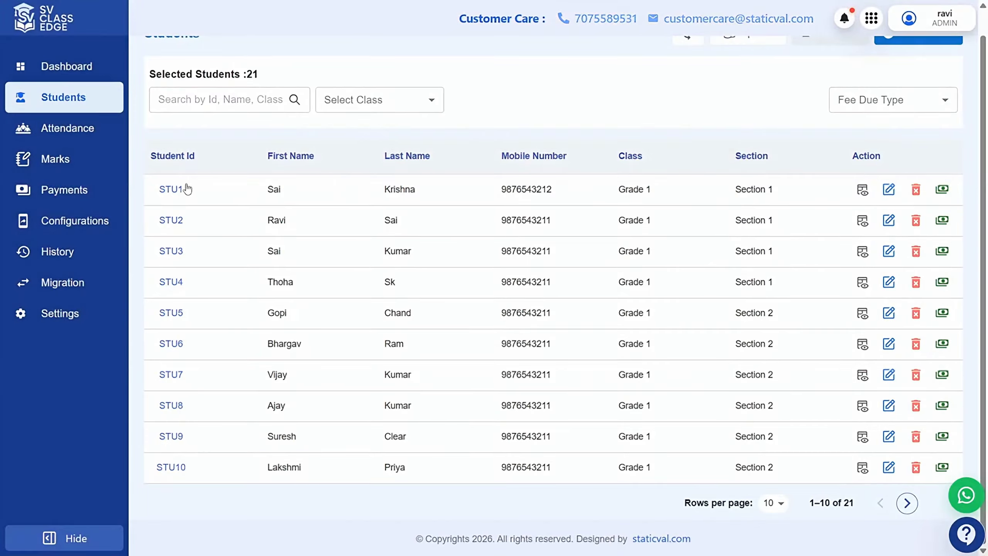
Reopen STU1 for editing and set its status to InActive
left_click(889, 189)
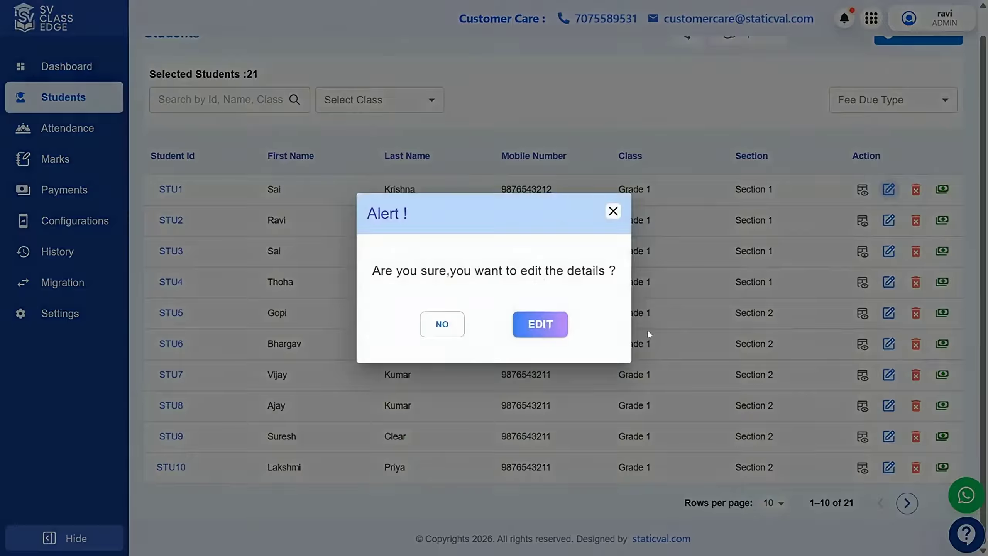
left_click(542, 325)
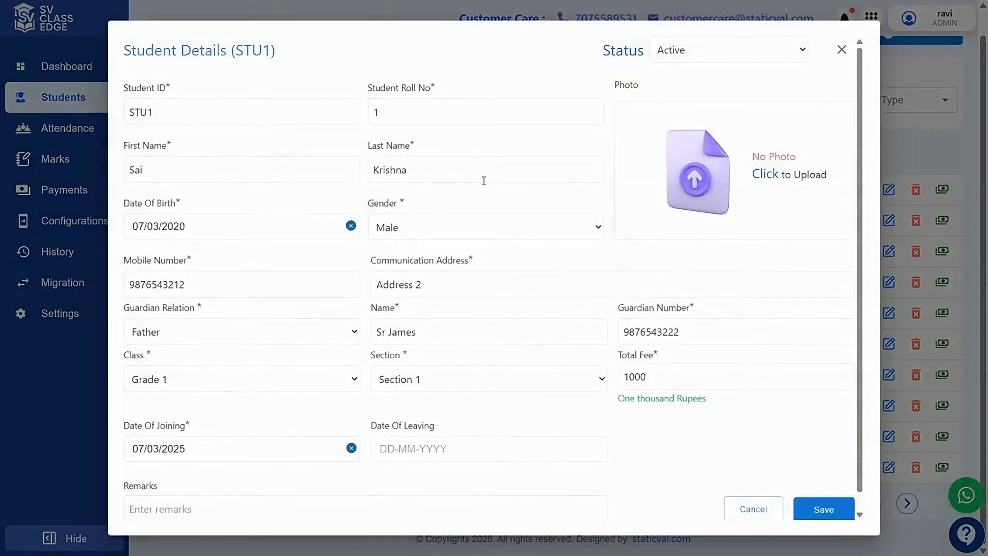
left_click(705, 53)
left_click(688, 91)
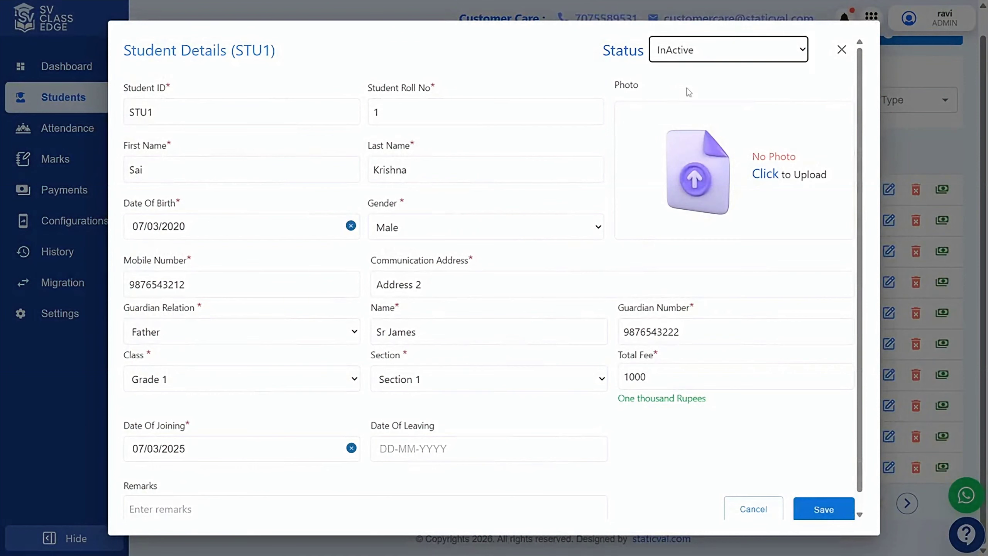
scroll(653, 261, "down", 1)
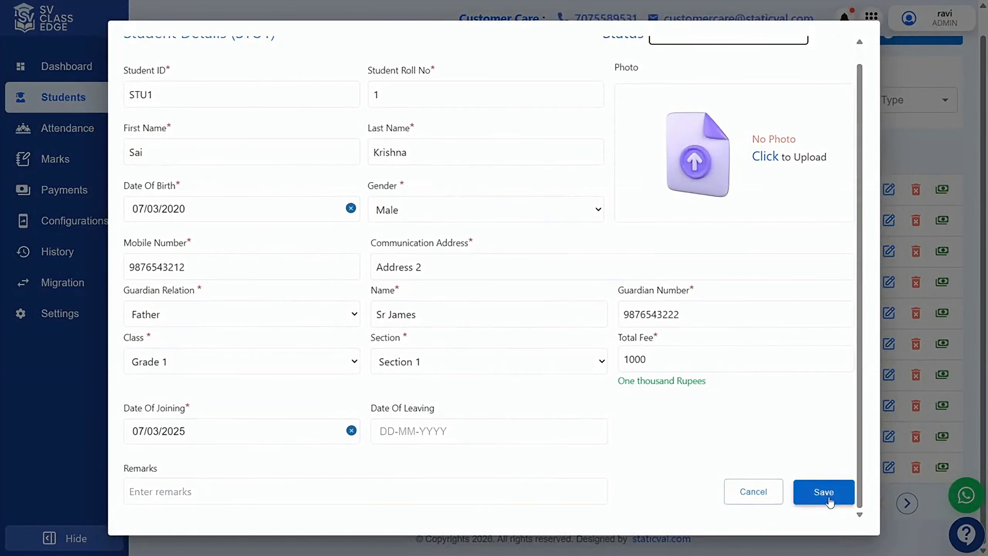
left_click(822, 487)
Set leaving date 11/07/2026, add the remark 'discontinued', and save
left_click(481, 437)
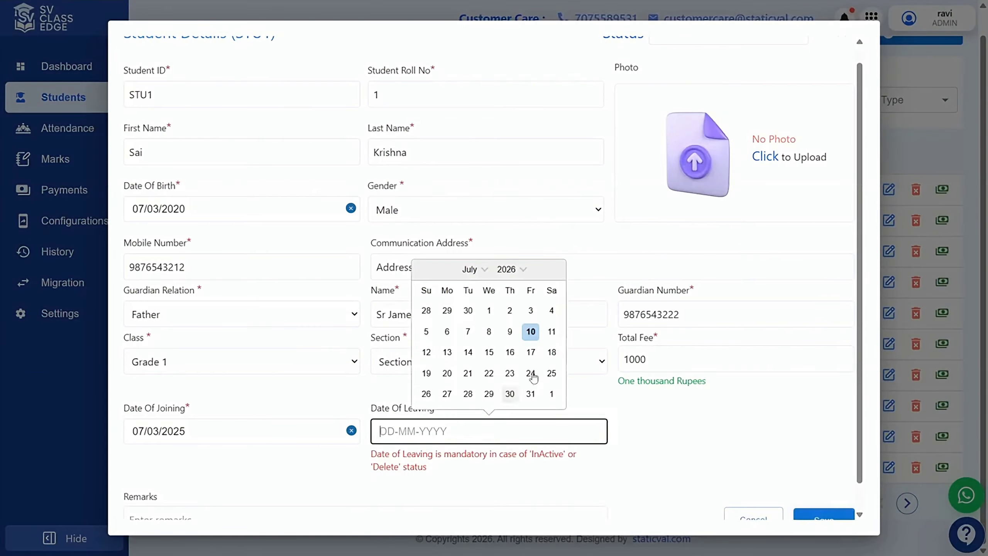
left_click(552, 336)
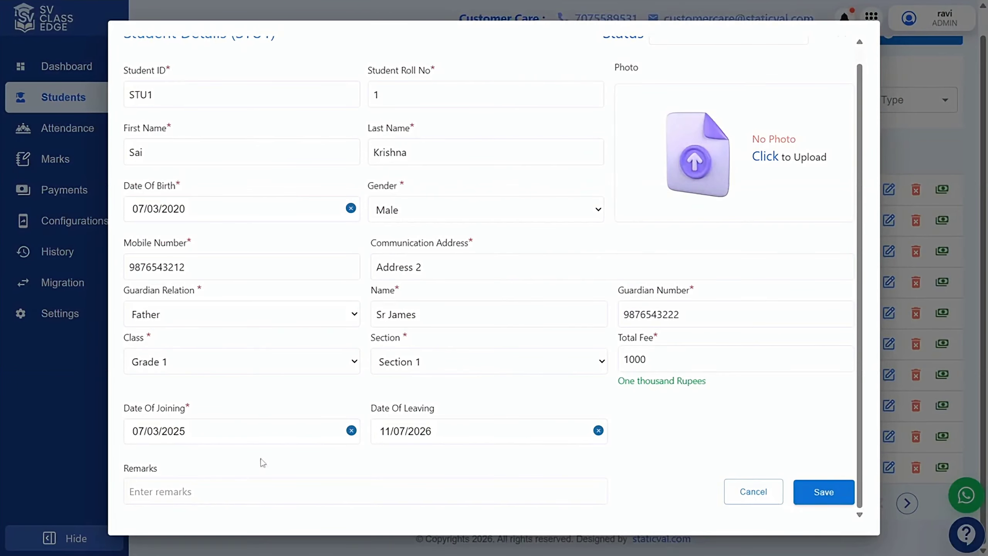
scroll(499, 268, "up", 1)
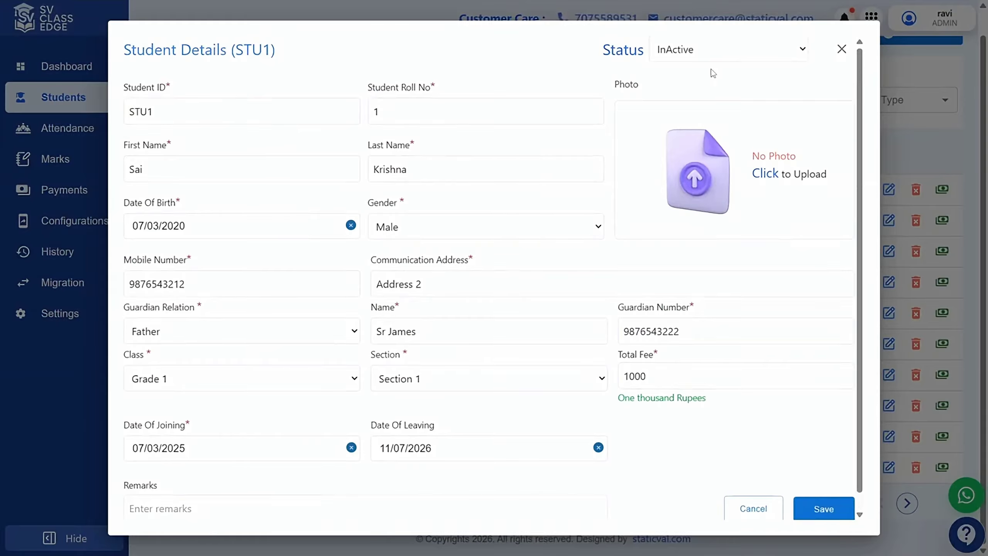
scroll(448, 381, "down", 1)
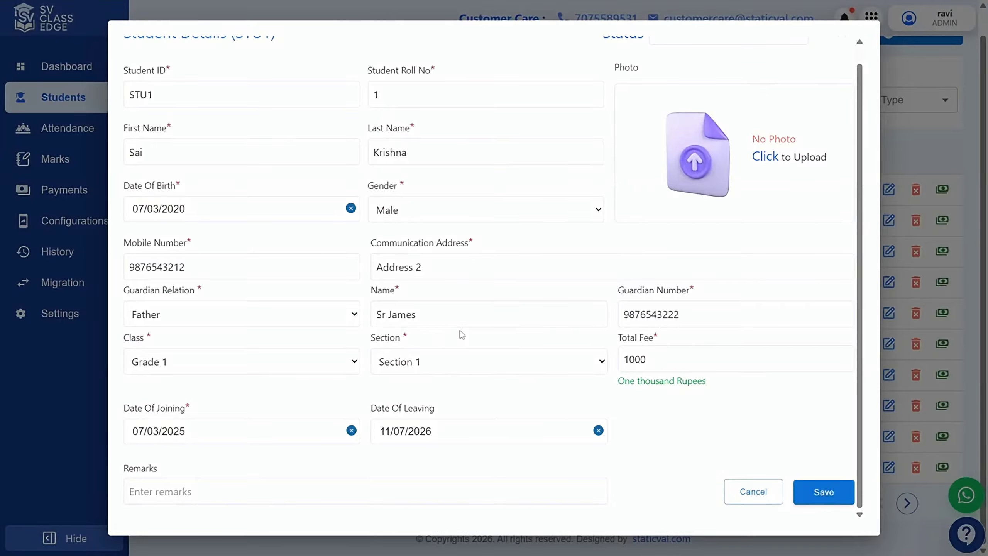
left_click(301, 488)
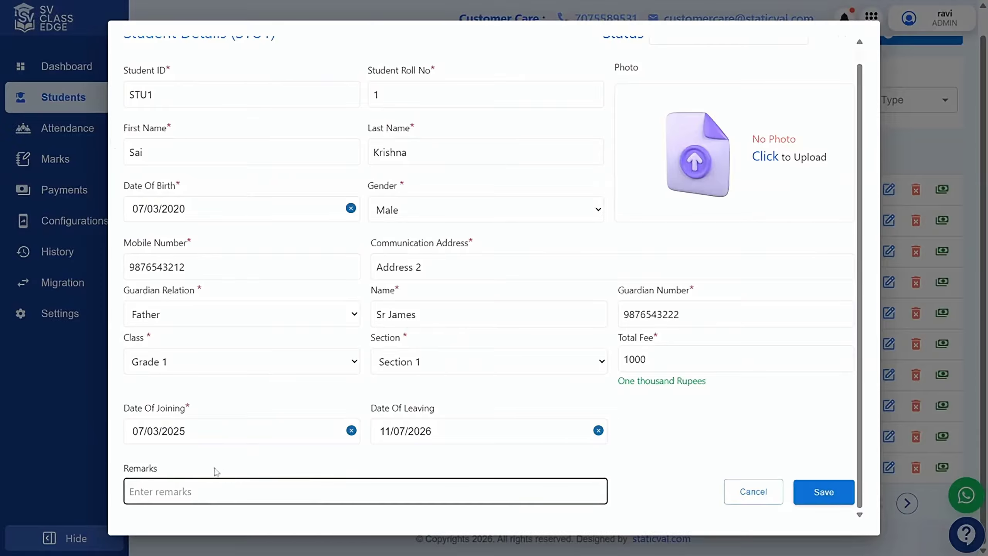
type("discontinued")
left_click(826, 493)
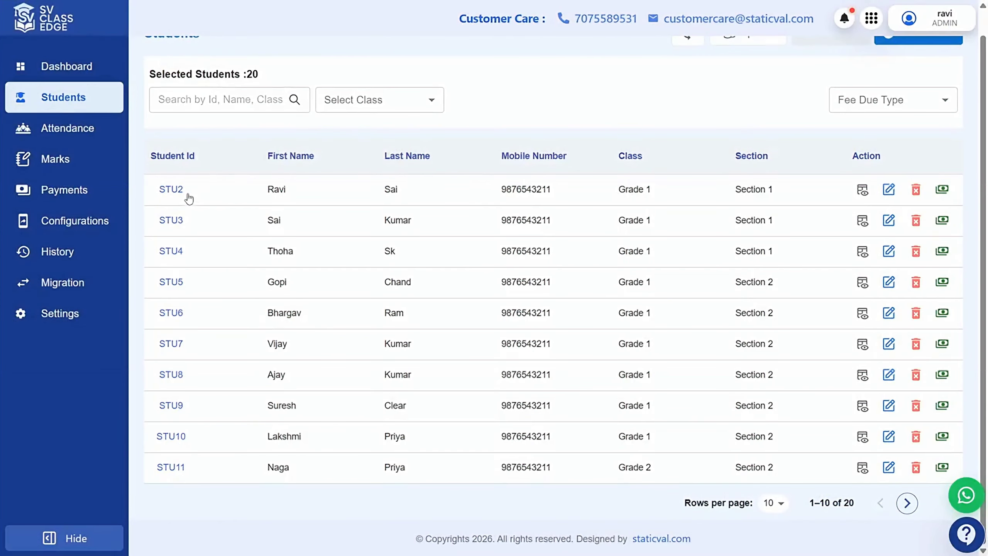
scroll(332, 344, "up", 1)
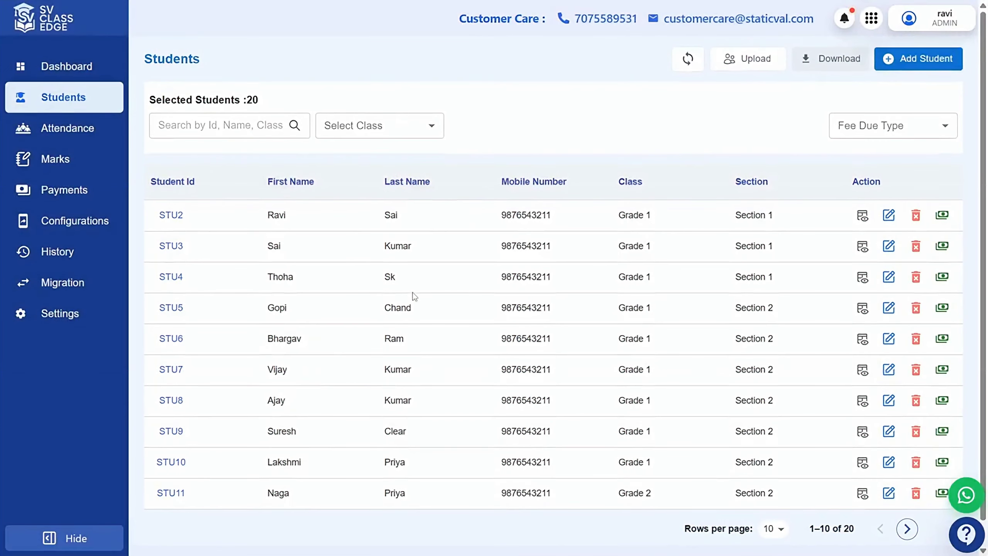
Edit STU2, setting status to Delete with leaving date 11/07/2026
left_click(889, 215)
left_click(545, 326)
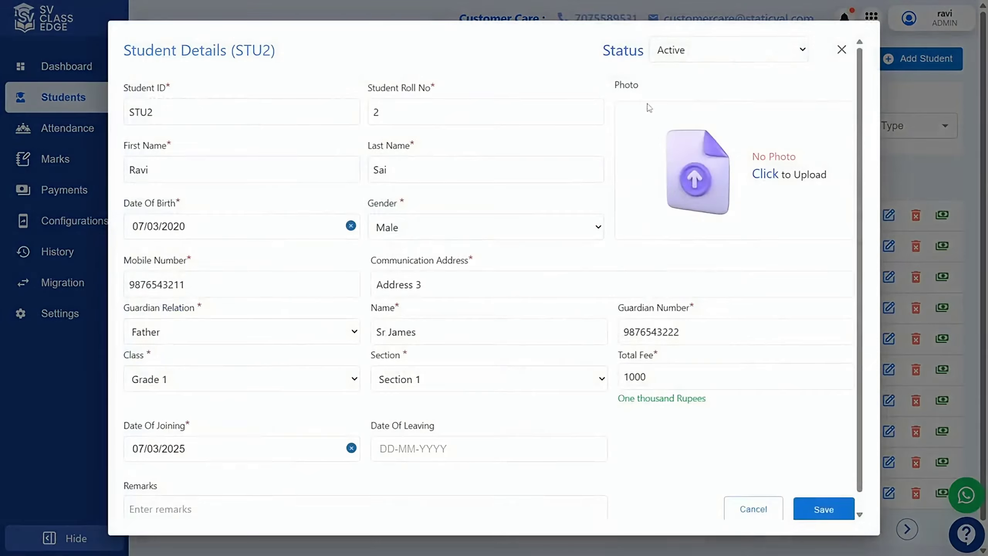
left_click(677, 53)
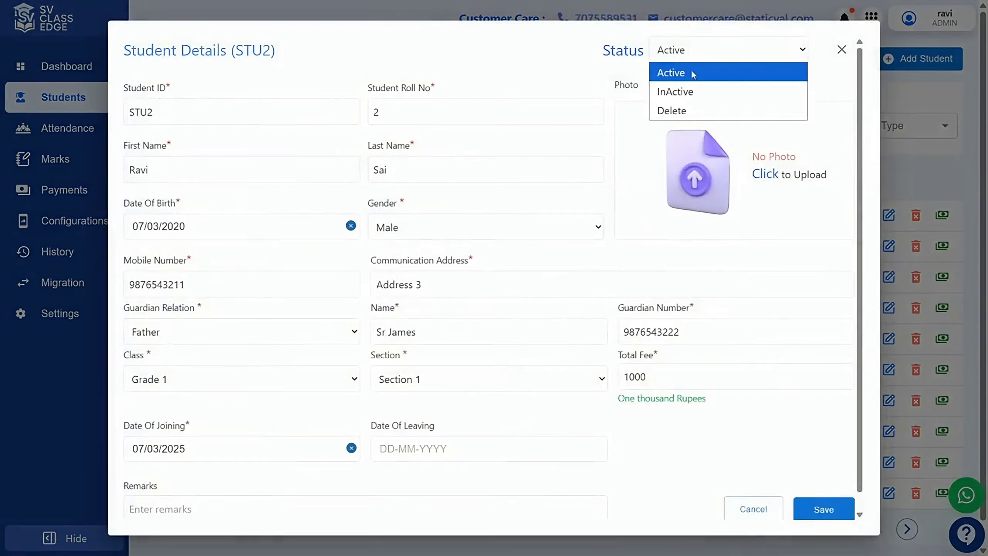
left_click(683, 110)
scroll(700, 366, "down", 1)
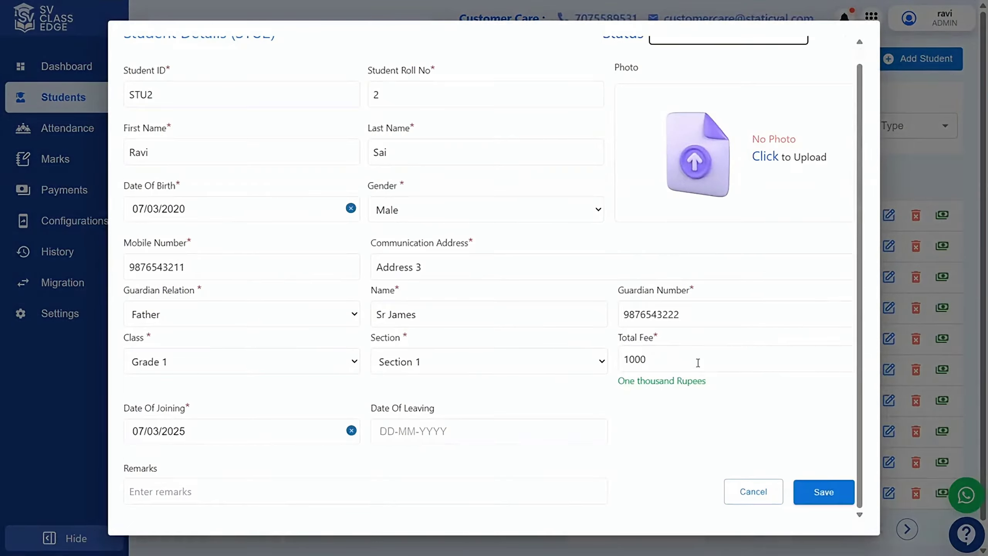
left_click(821, 493)
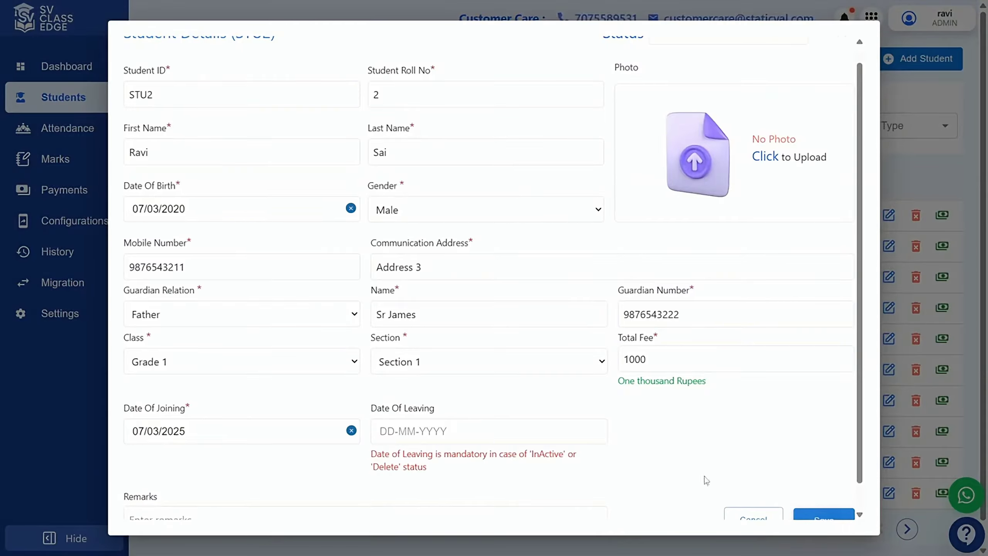
left_click(447, 430)
left_click(552, 332)
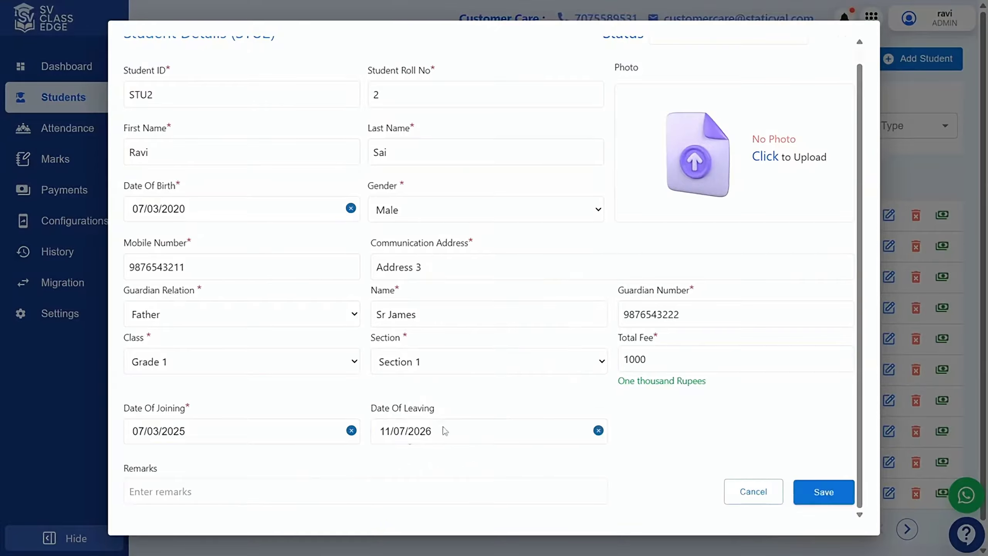
Enter the remark 'Entered the wrong details', correcting 'teh', and save
left_click(296, 494)
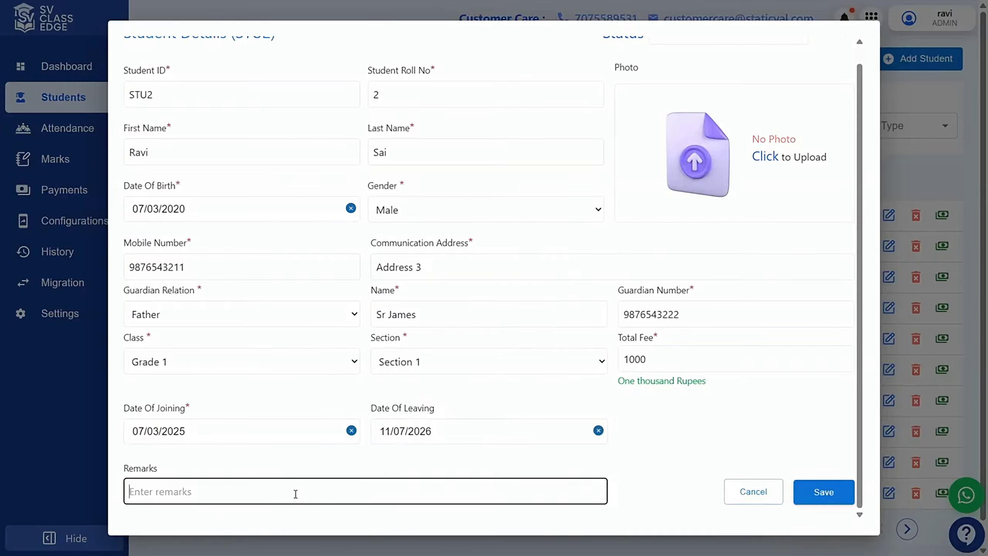
type("Entered teh wrong deta")
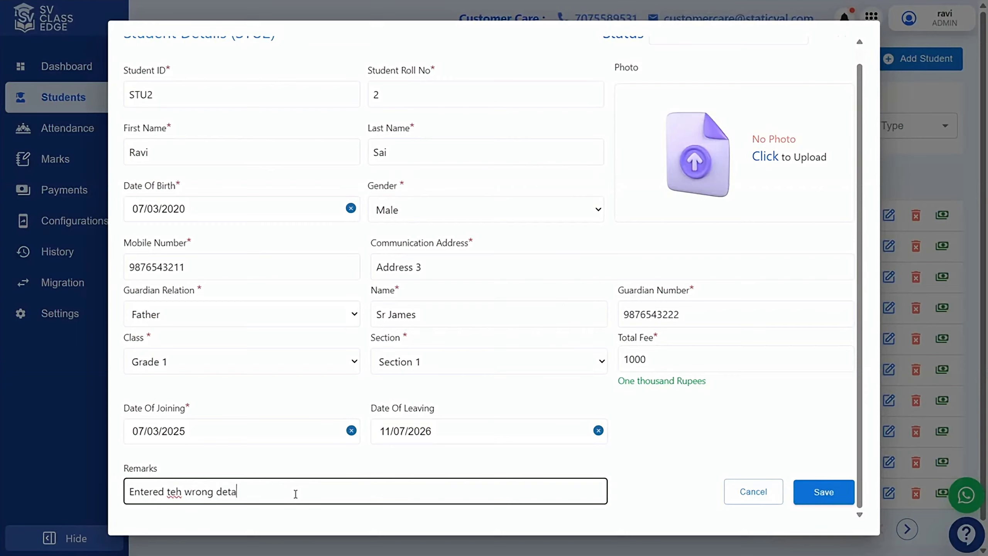
type("ils")
left_click(180, 493)
key("BackSpace")
key("BackSpace")
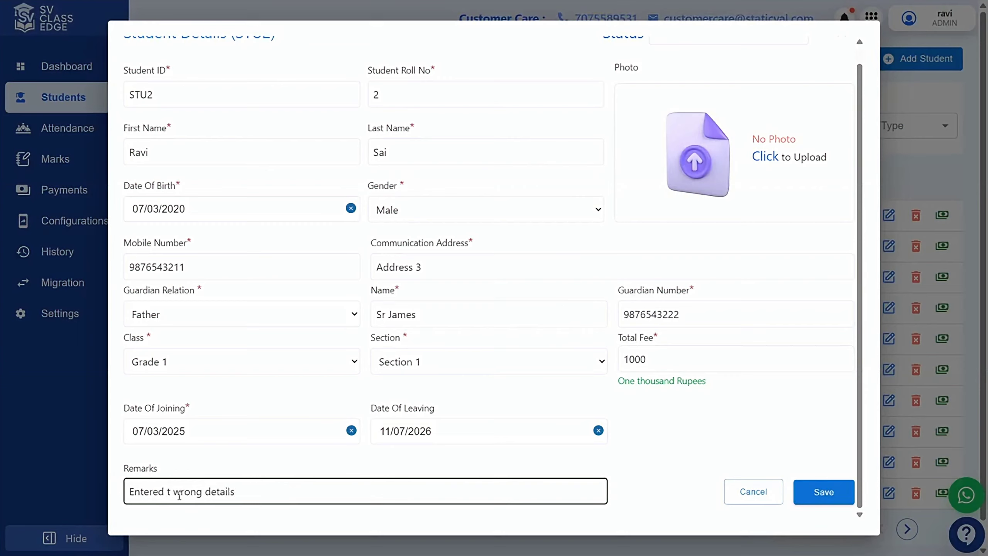
type("he")
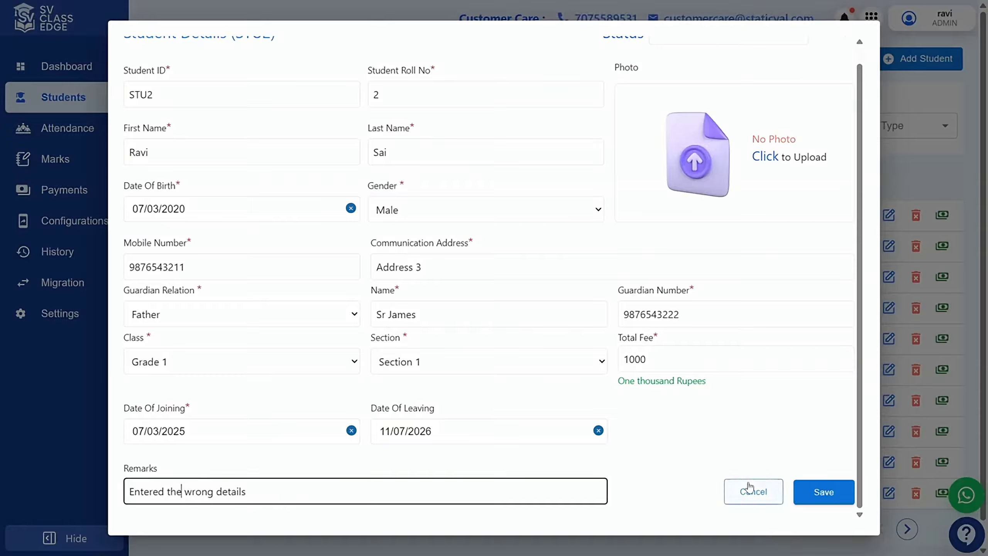
left_click(826, 495)
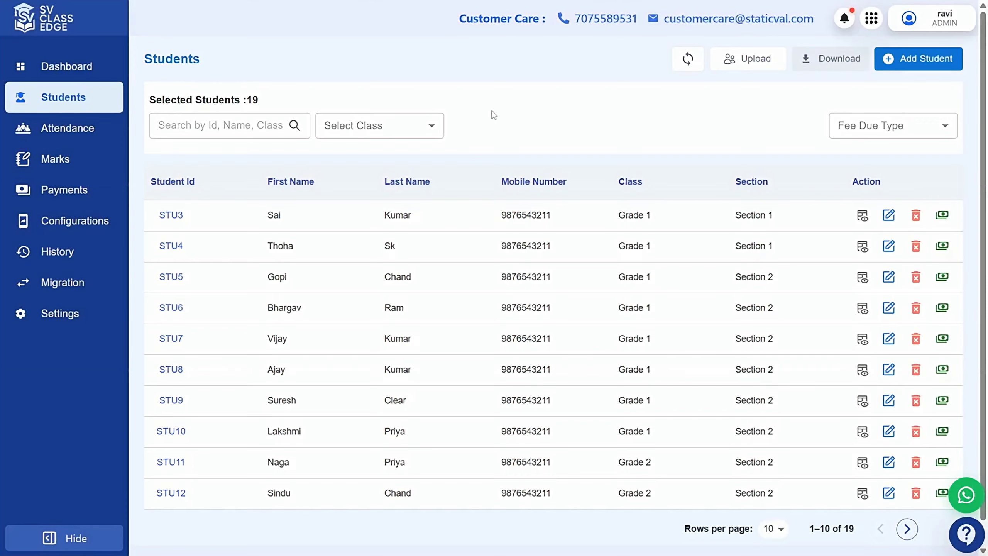
Search the students list for 'stu20', then for a mobile number, clearing each search
left_click(214, 125)
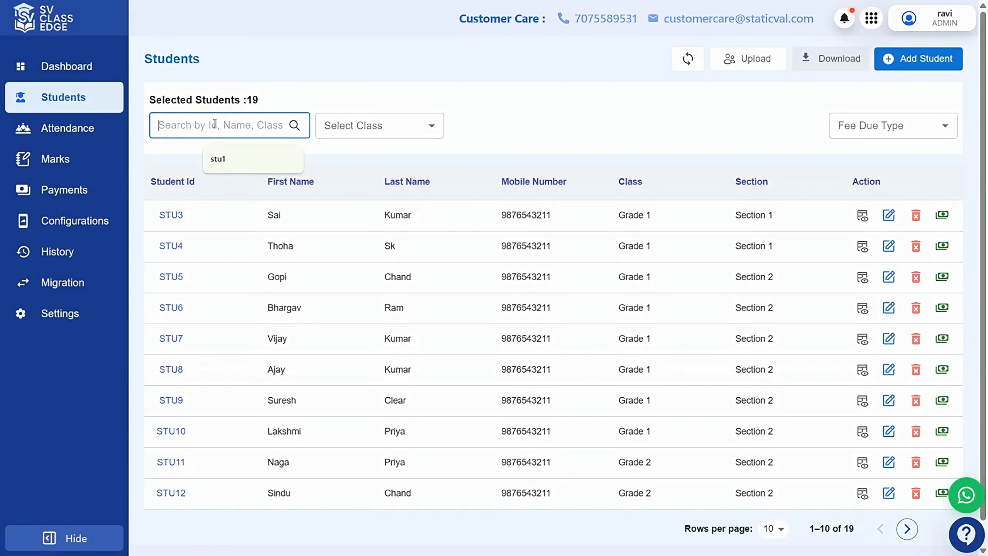
type("stu20")
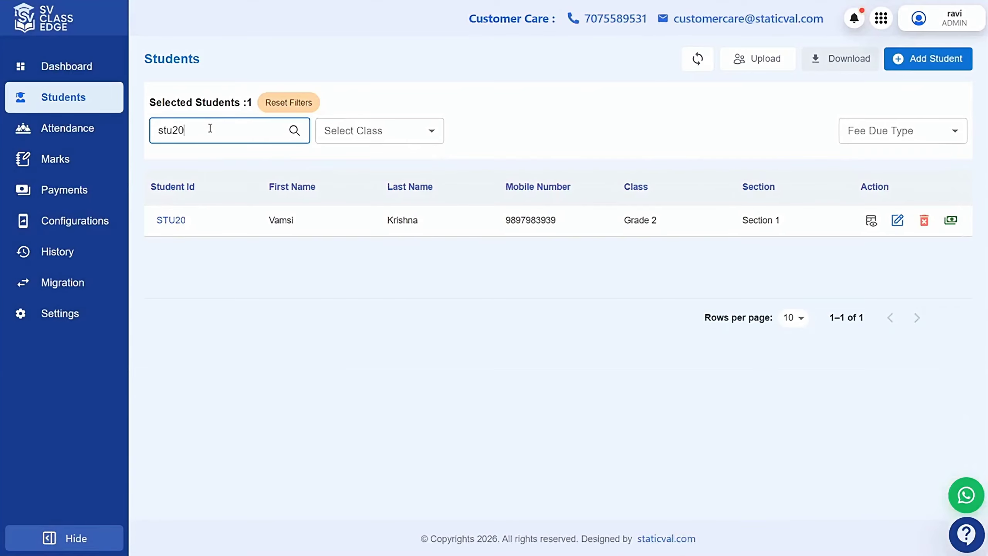
key("ctrl+a")
key("BackSpace")
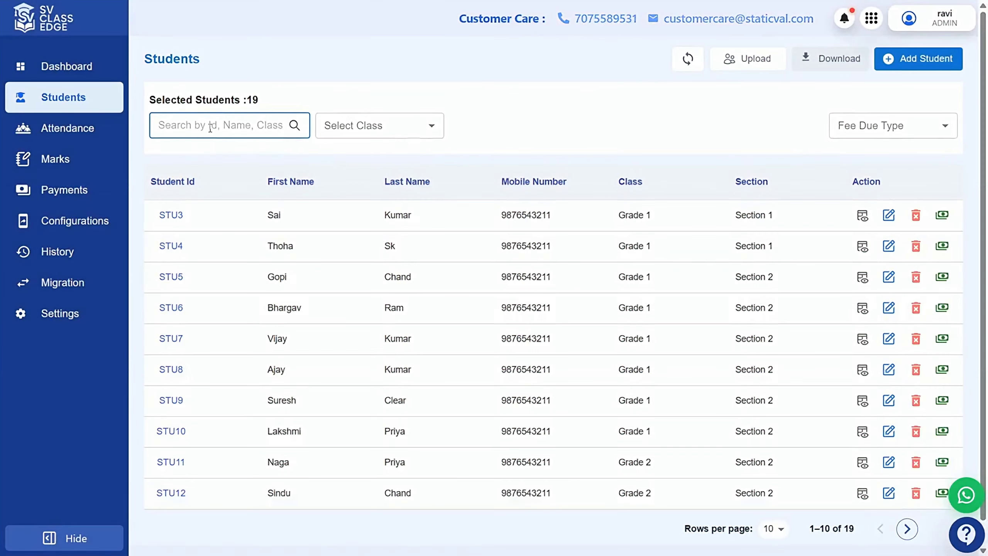
key("ctrl+v")
key("ctrl+a")
key("BackSpace")
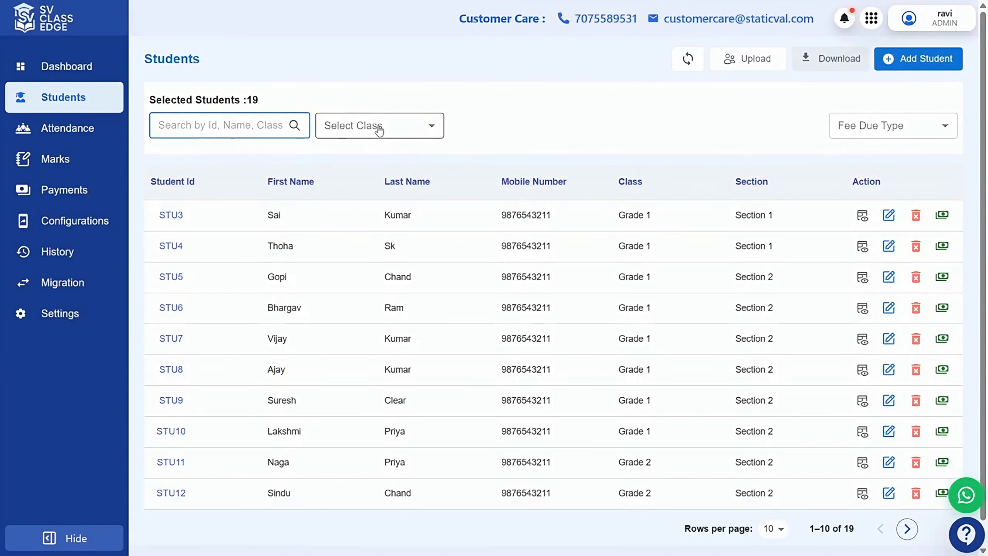
Filter the class to Grade 1 and download the 8-student list as Excel
left_click(379, 130)
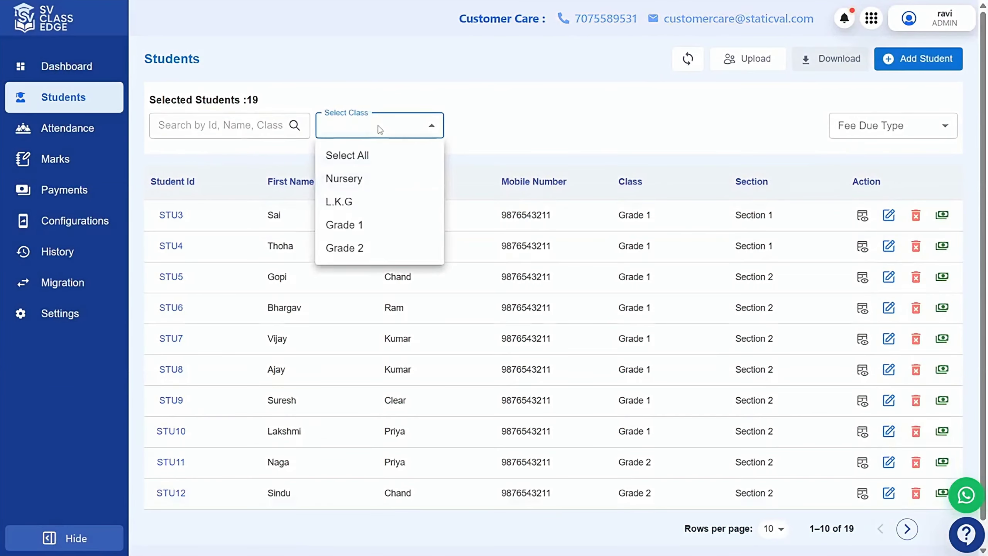
left_click(363, 226)
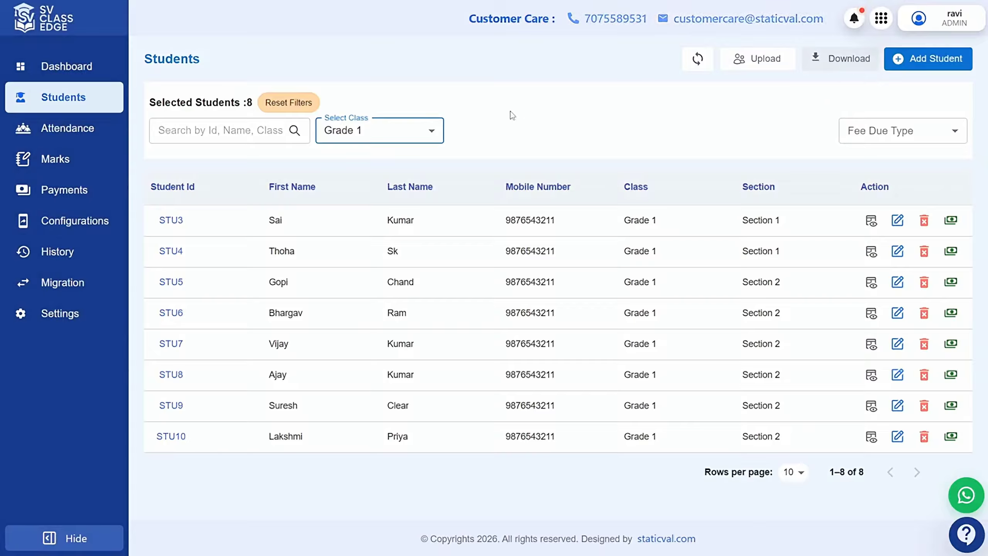
left_click(835, 58)
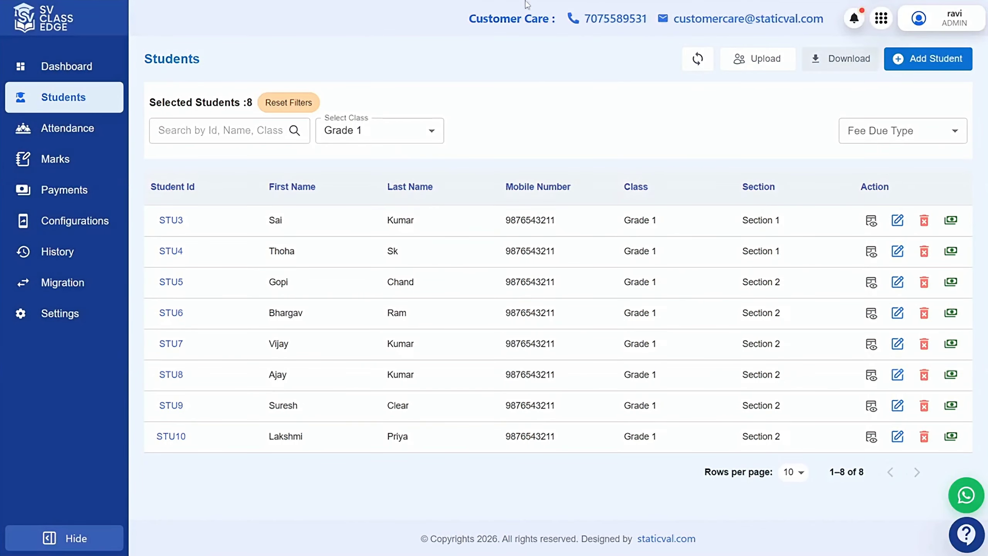
Open Students (7).xlsx in Excel, scroll across its columns, then return to the Students page
mouse_move(525, 2)
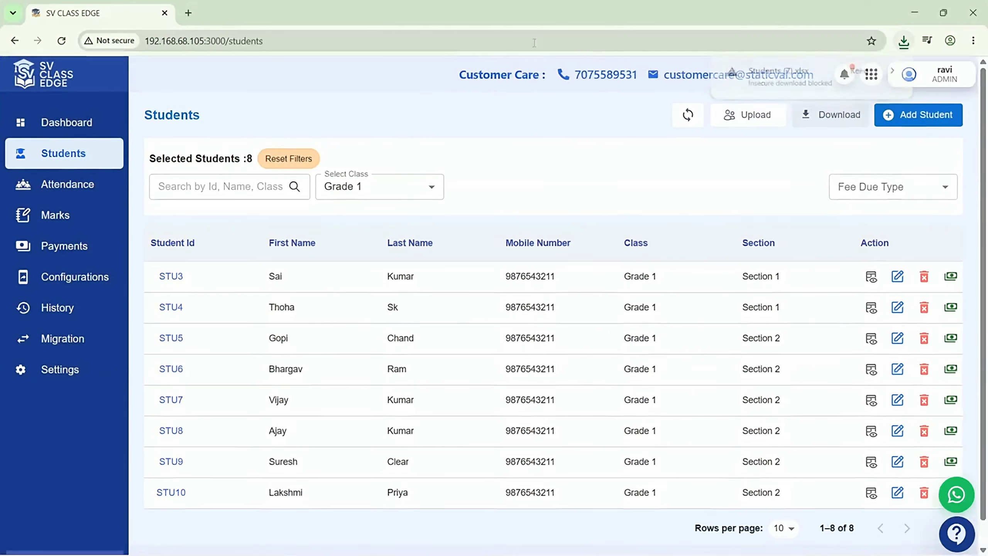
left_click(493, 43)
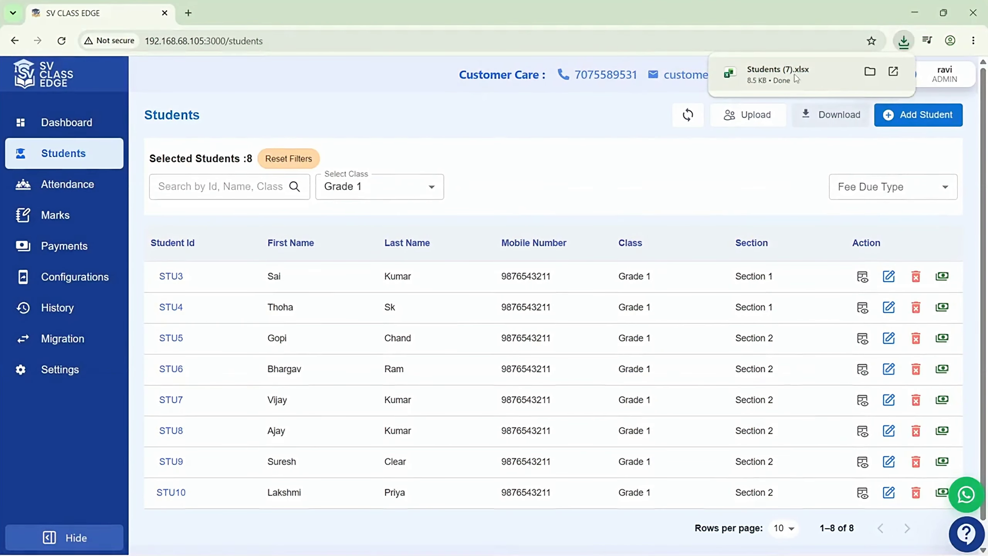
left_click(894, 72)
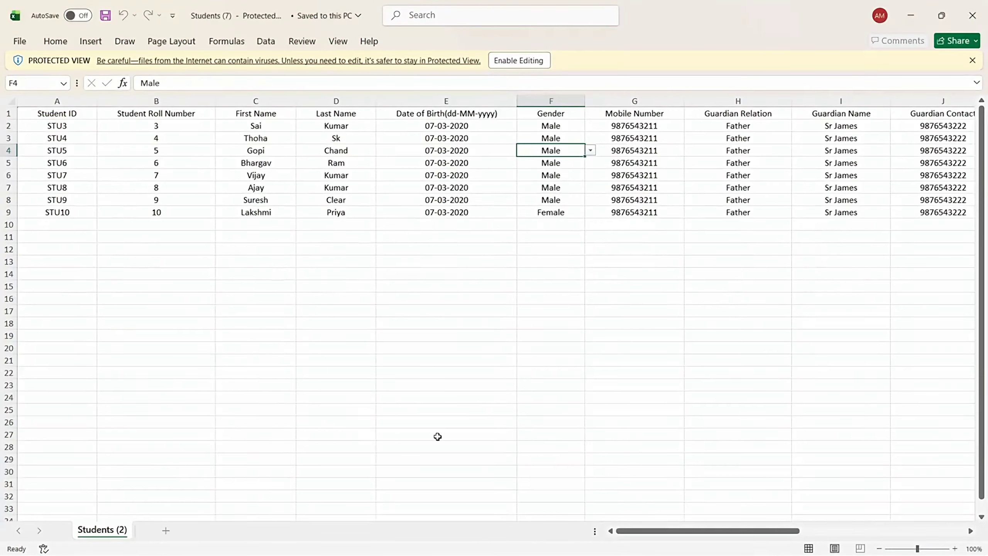
left_click_drag(669, 531, 840, 511)
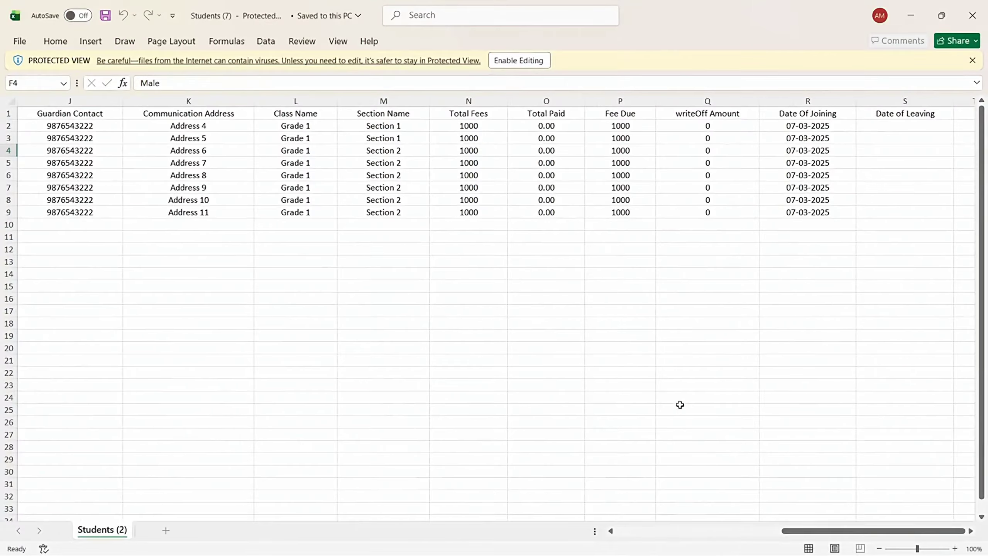
key("alt+Tab")
Set the Select Class filter to Grade 2
left_click(396, 144)
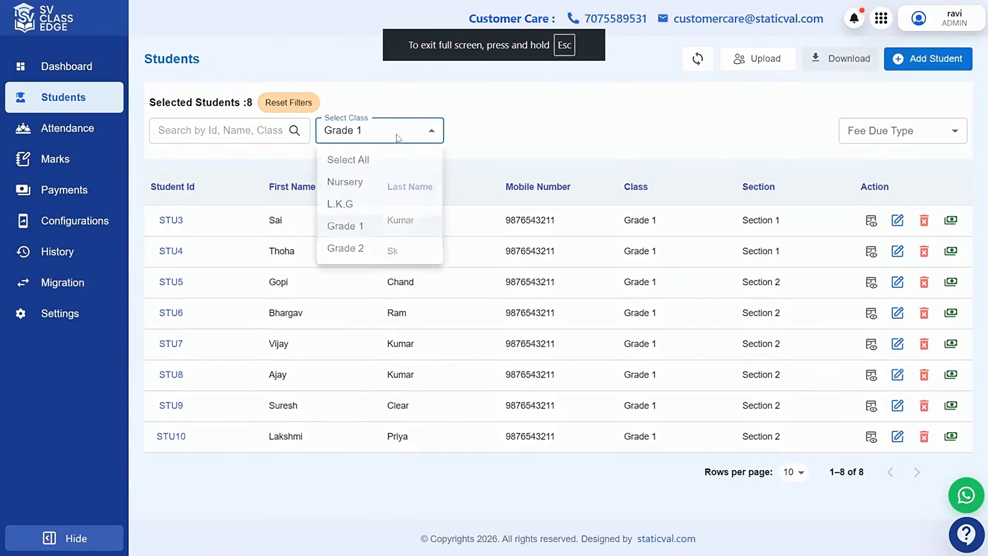
left_click(358, 252)
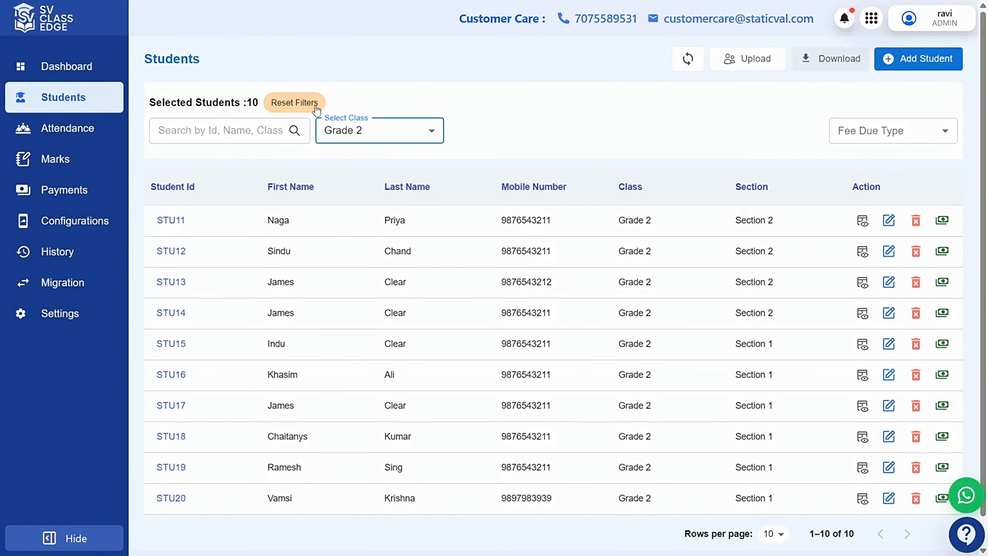
left_click(298, 103)
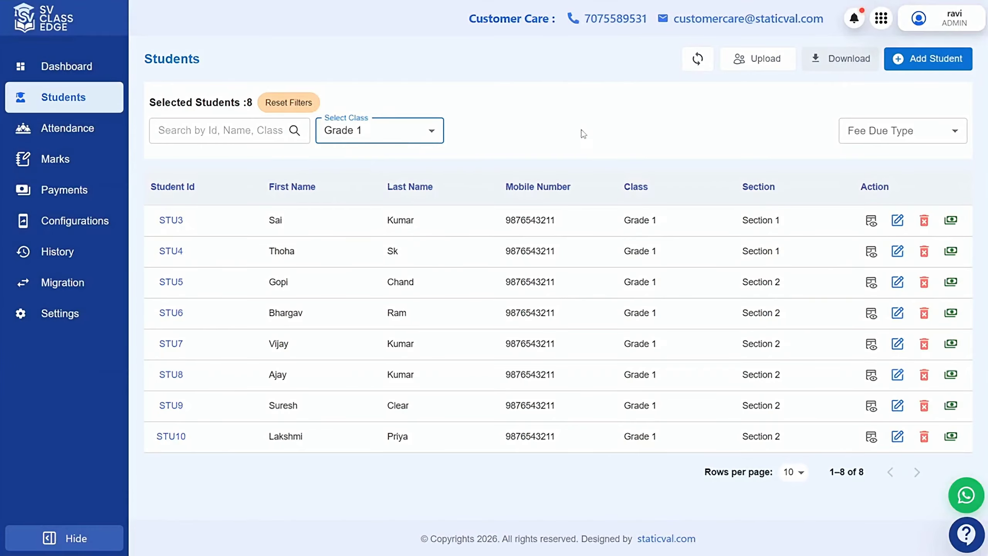
left_click(406, 136)
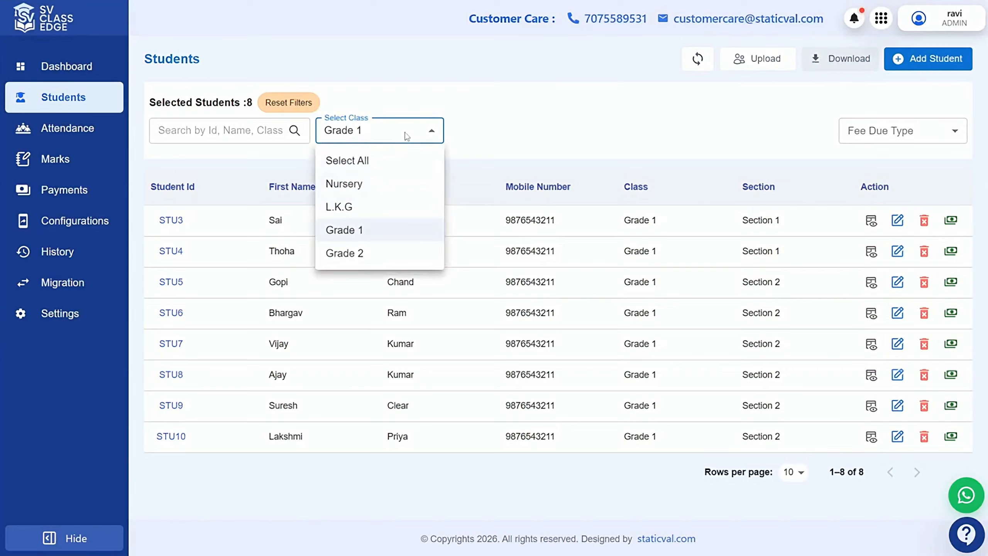
left_click(358, 254)
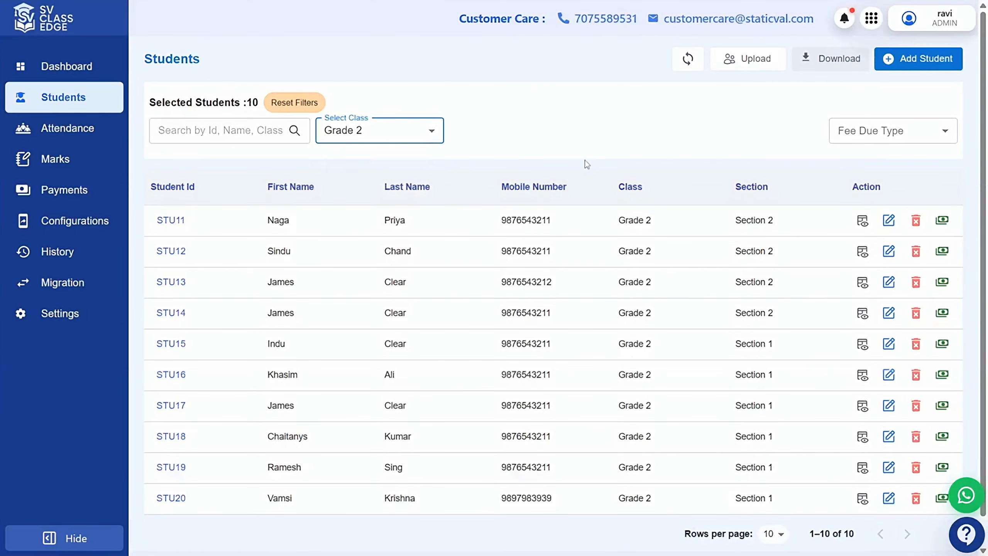
key("Down")
left_click(233, 129)
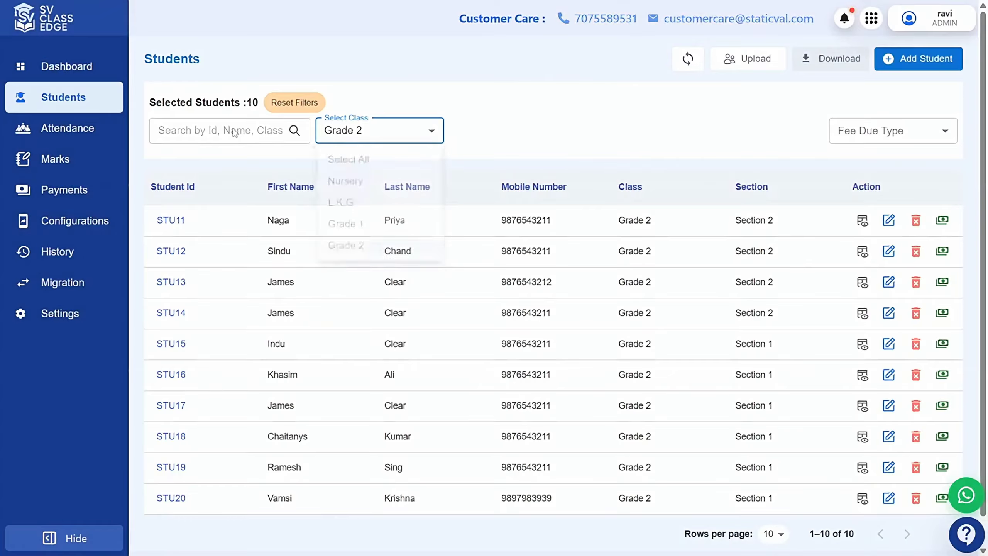
Search 'sectio' within Grade 2, then reset filters so all 19 students show
left_click(233, 131)
type("section 1")
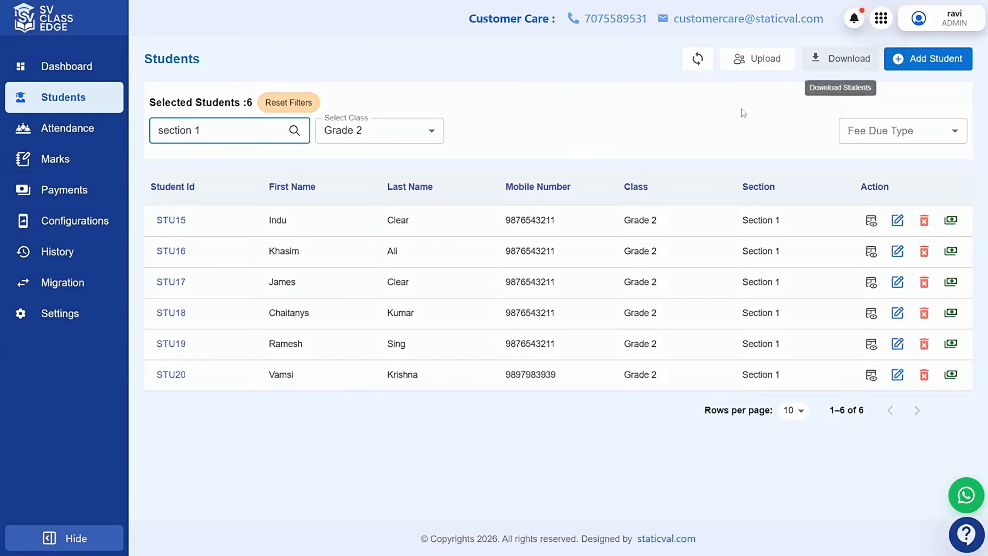
left_click(289, 102)
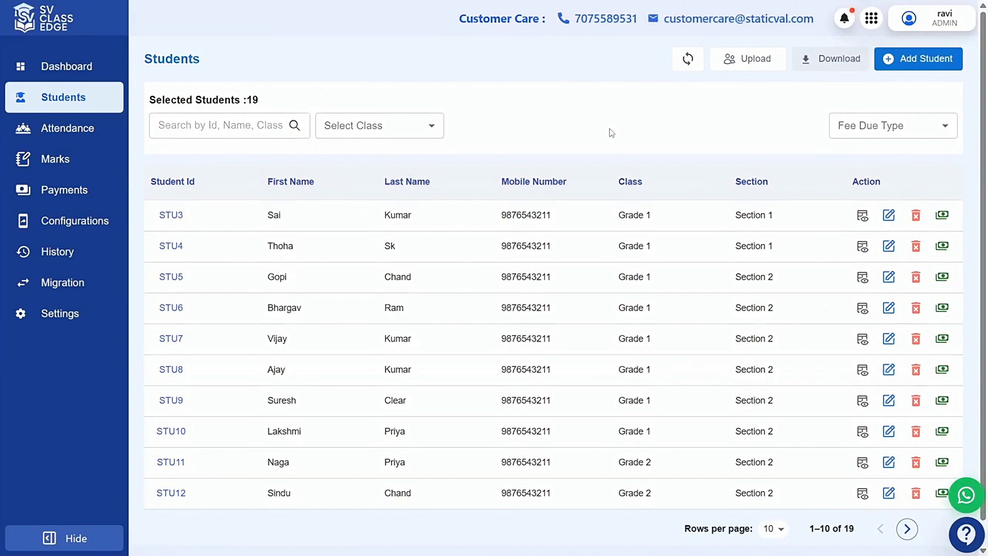
Filter Fee Due Type by Fee Due, No Due, then Marked as No Due, and reset
left_click(869, 124)
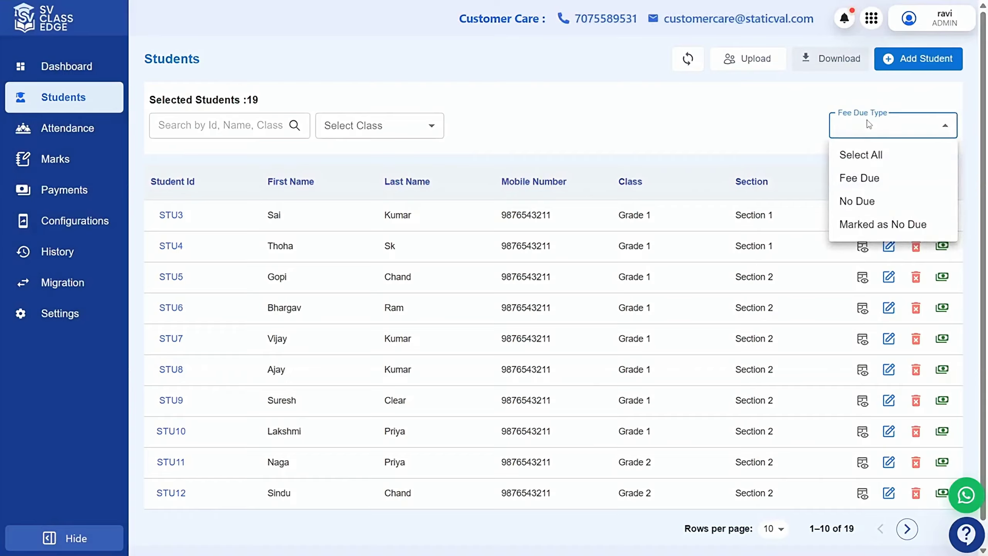
left_click(860, 178)
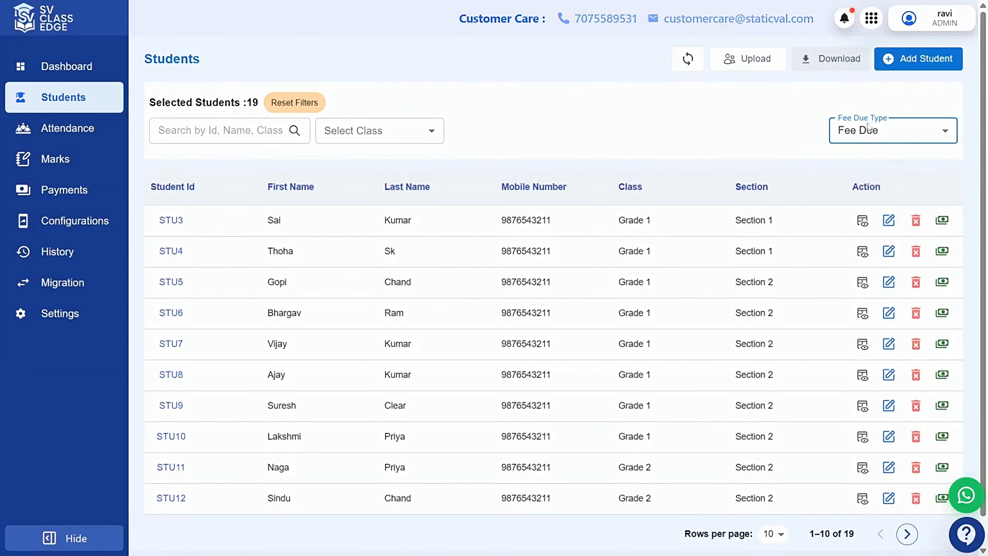
left_click(866, 137)
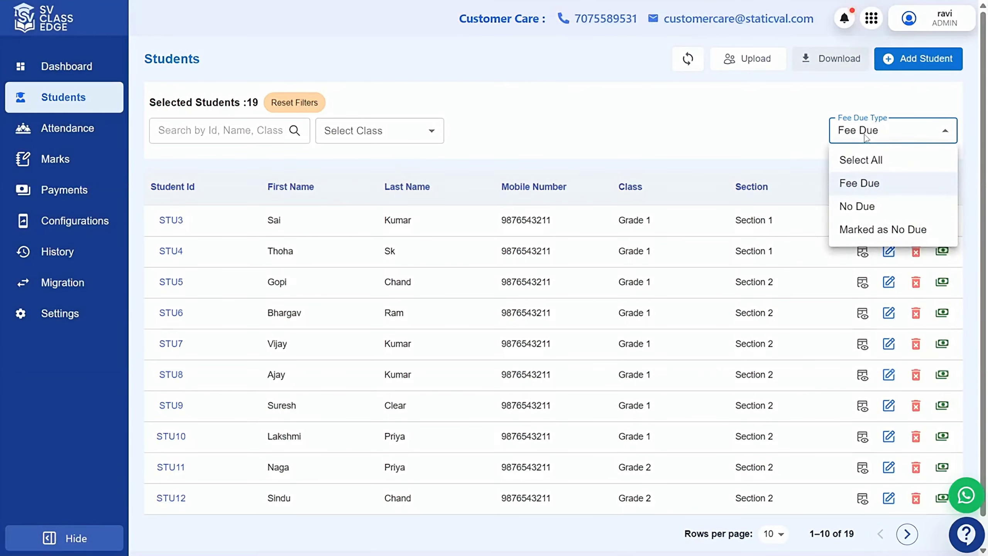
left_click(857, 206)
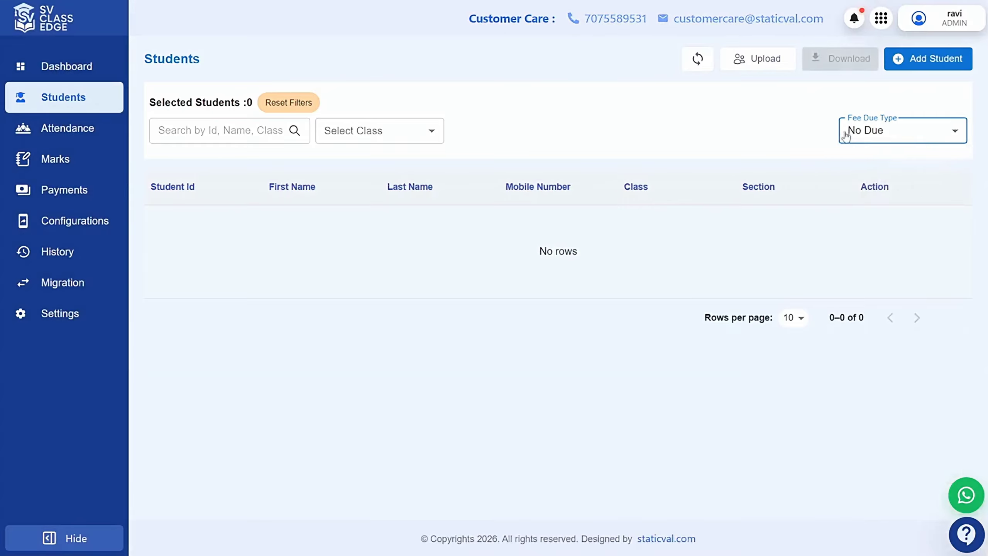
left_click(866, 134)
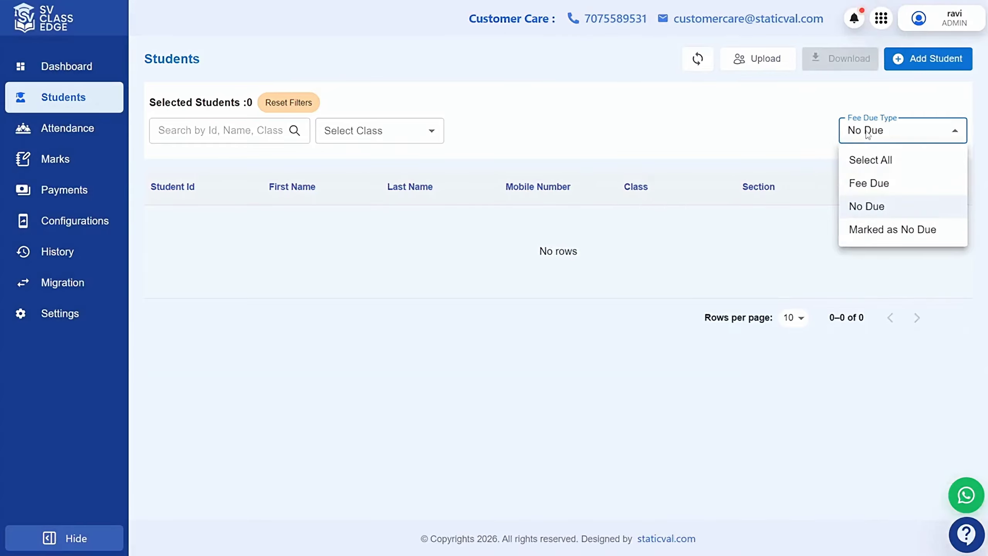
left_click(886, 234)
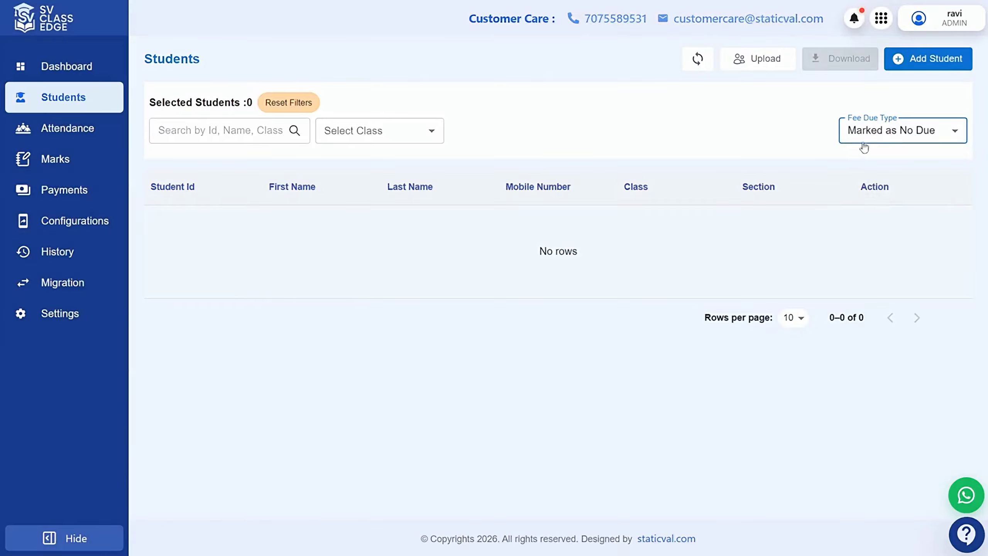
left_click(279, 105)
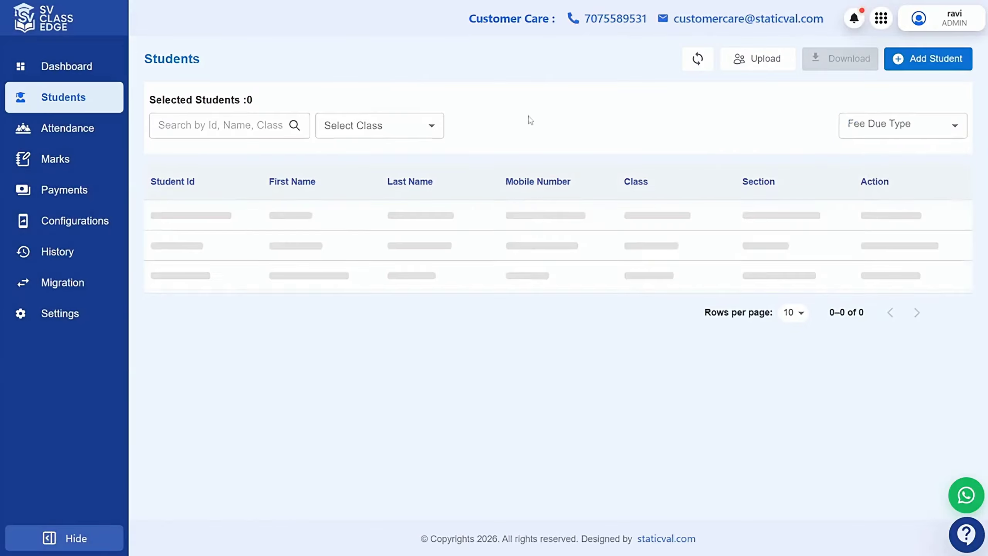